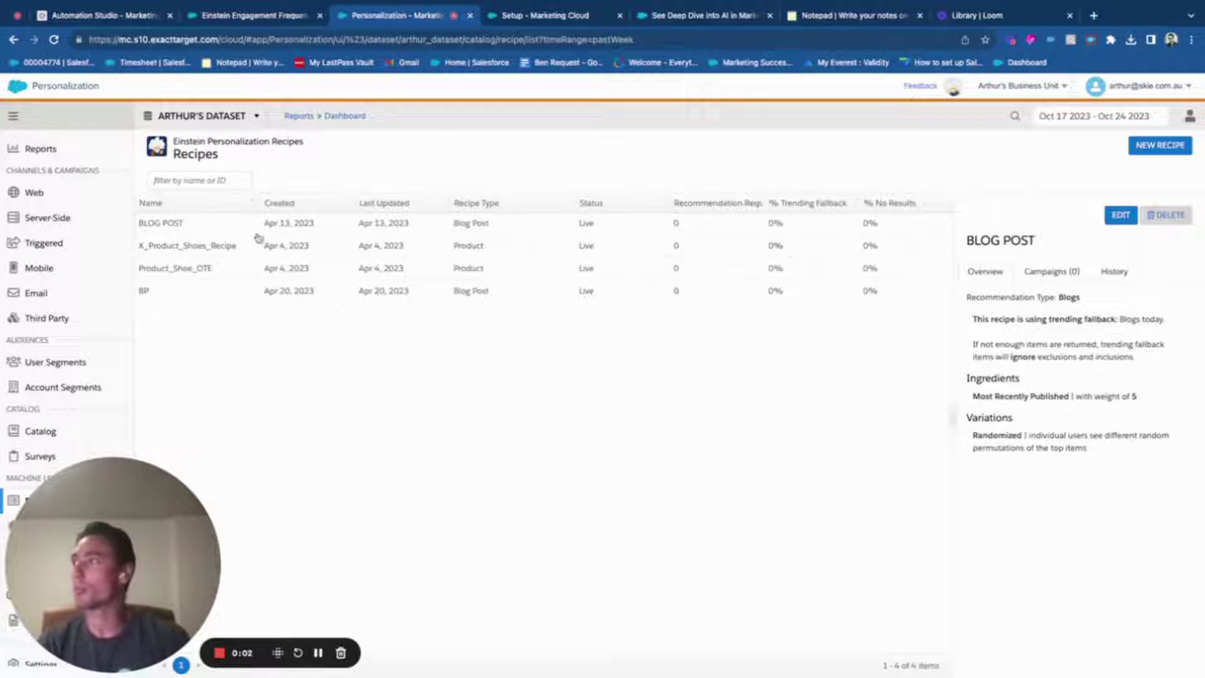
# Look over the reports dashboard, then go back to the Einstein recipes list
pyautogui.moveTo(320, 149)
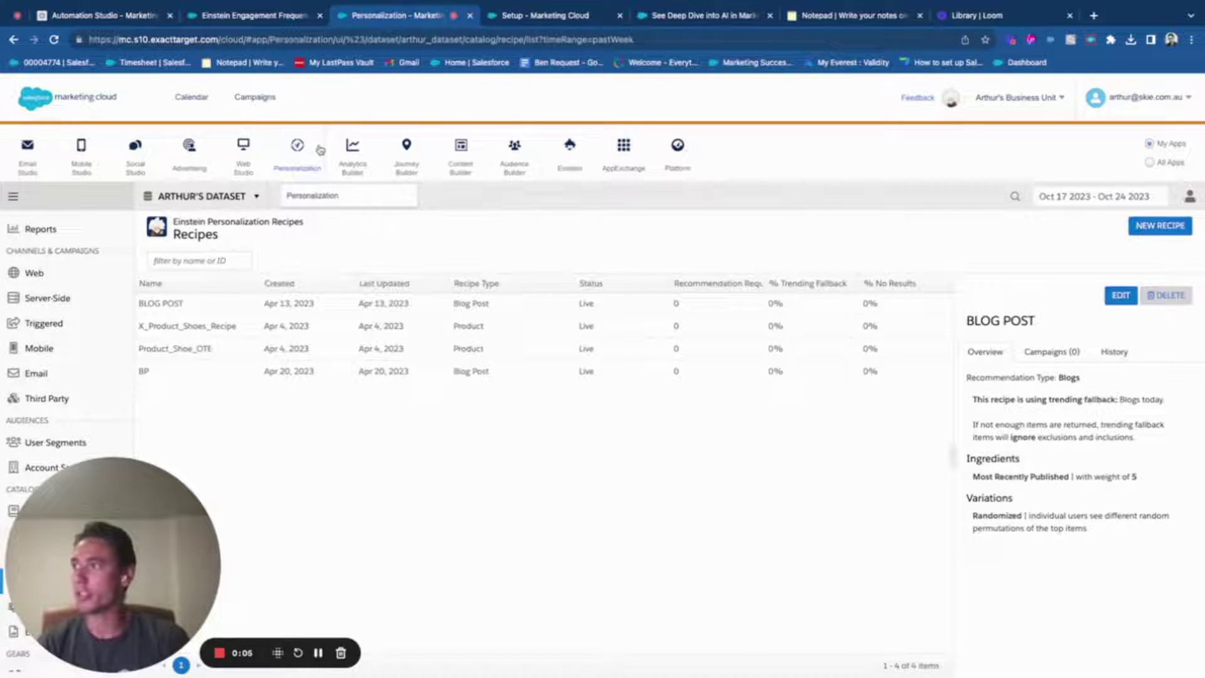
pyautogui.moveTo(113, 565); pyautogui.dragTo(405, 516)
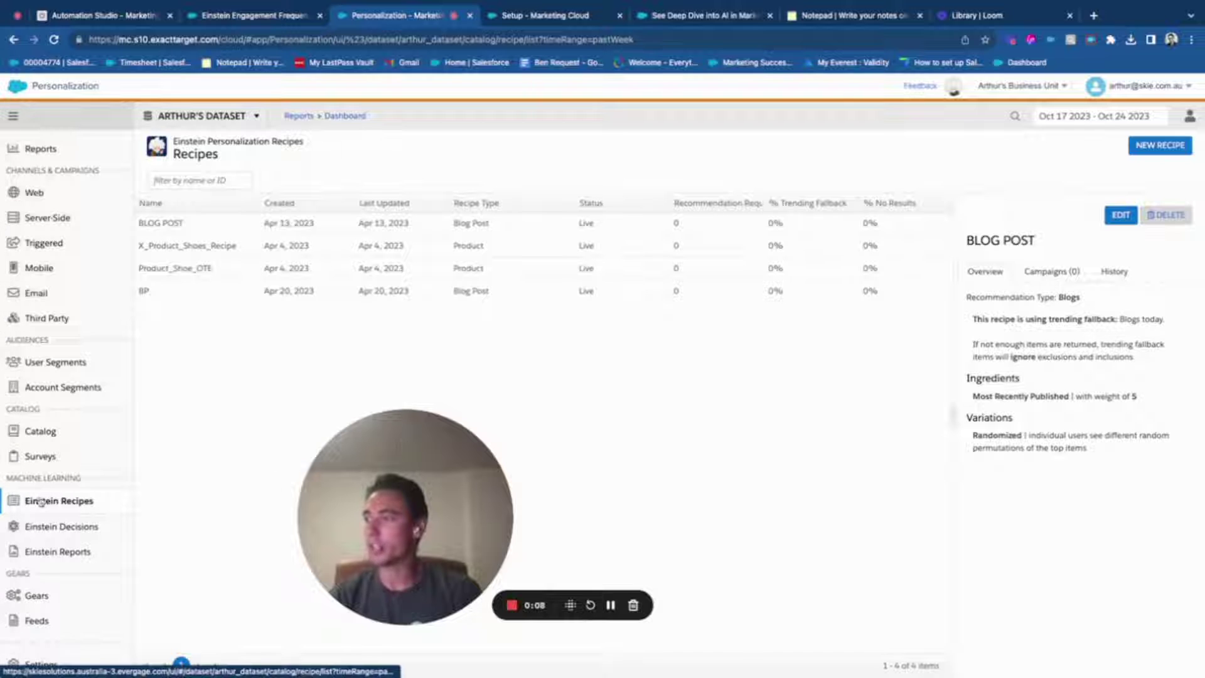
pyautogui.moveTo(40, 153)
pyautogui.click(154, 150)
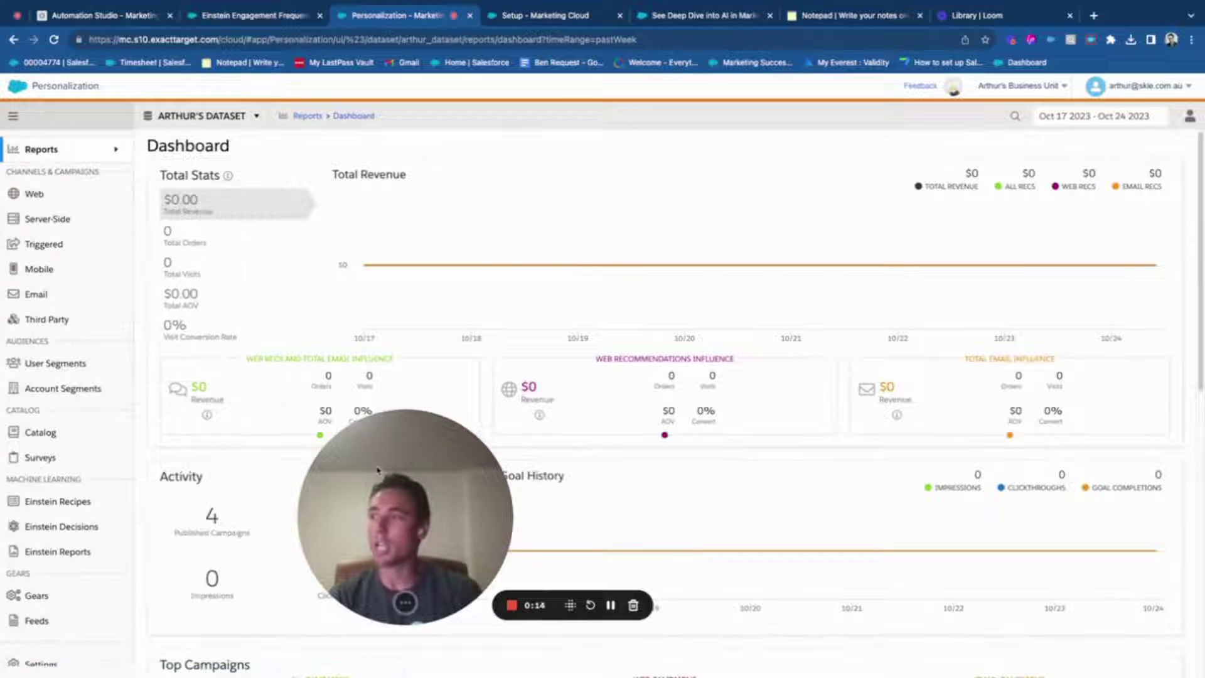
pyautogui.moveTo(378, 469); pyautogui.dragTo(834, 424)
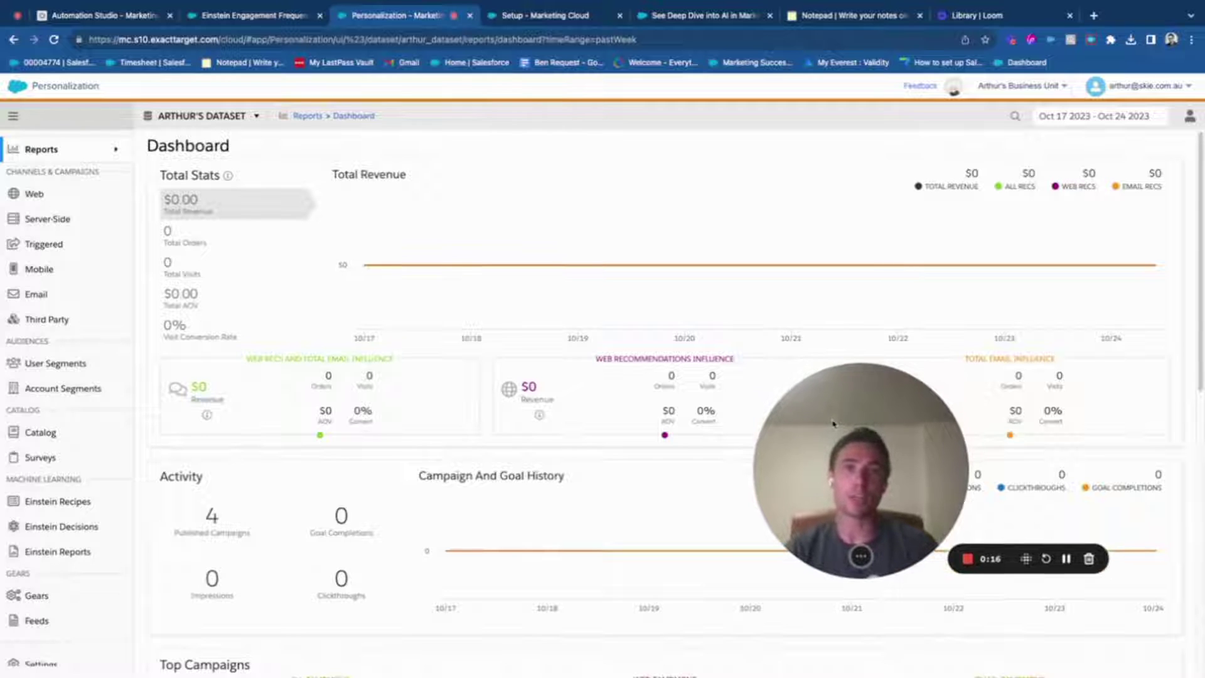
pyautogui.click(59, 502)
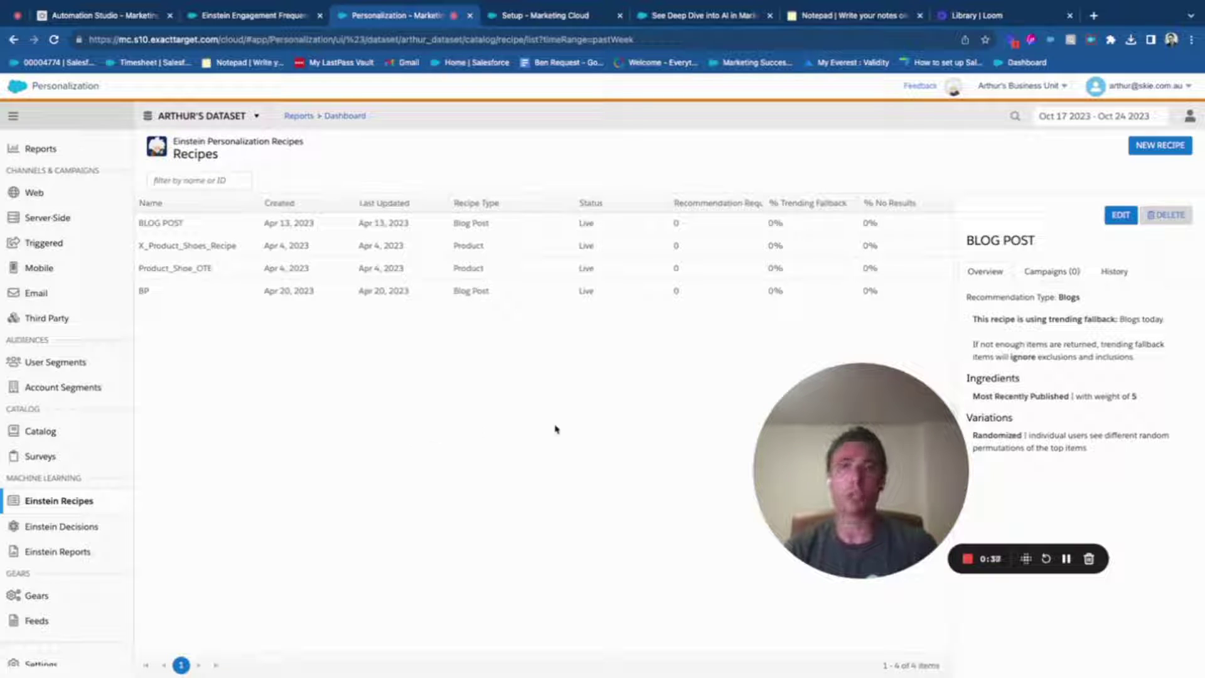
# Start a new recipe and keep Product as its recommendation type
pyautogui.moveTo(945, 429); pyautogui.dragTo(883, 456)
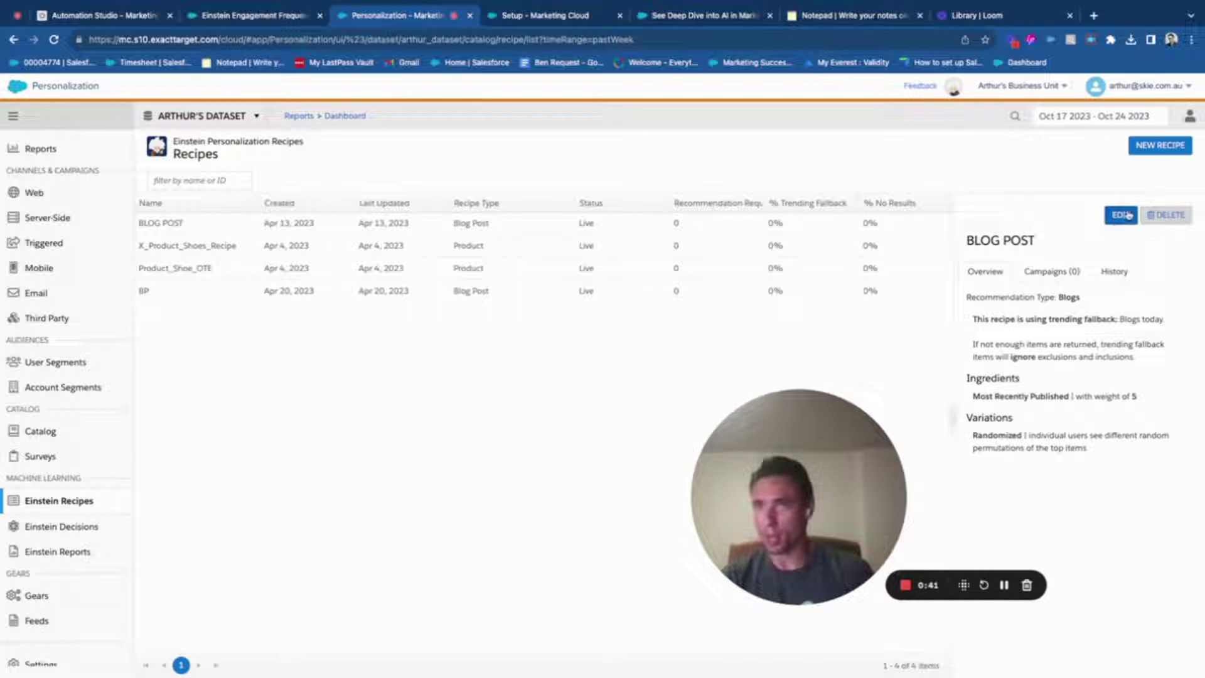
pyautogui.click(1158, 149)
pyautogui.moveTo(795, 420); pyautogui.dragTo(726, 385)
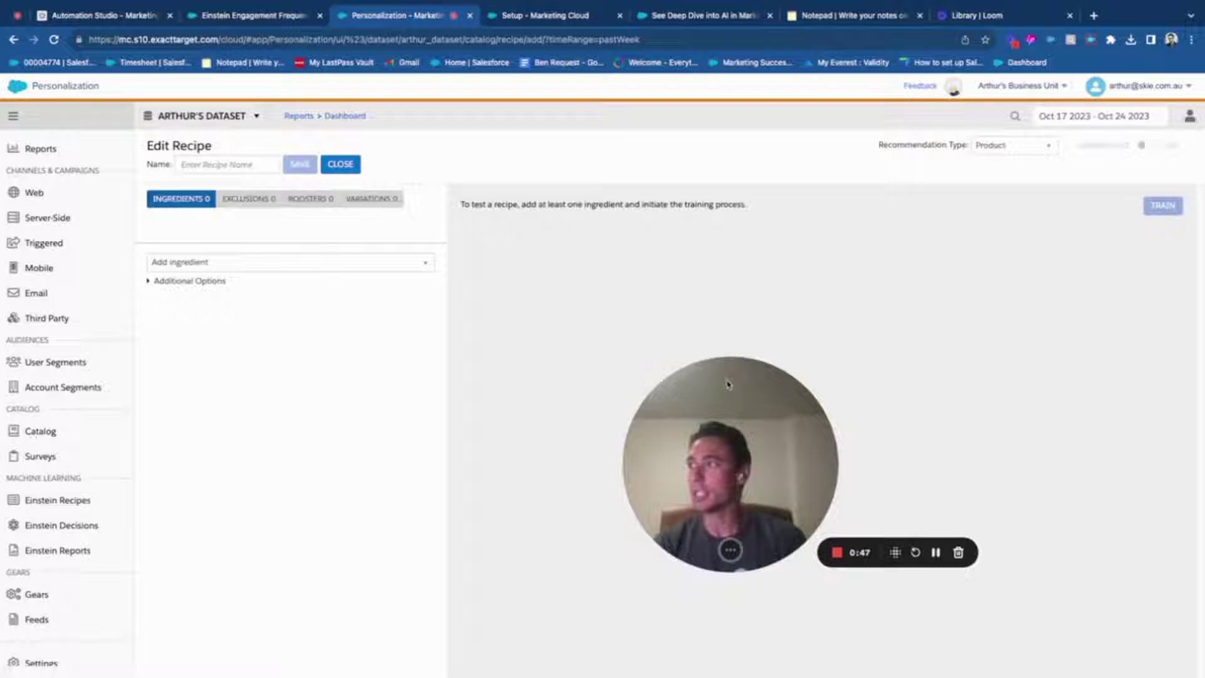
pyautogui.click(1048, 146)
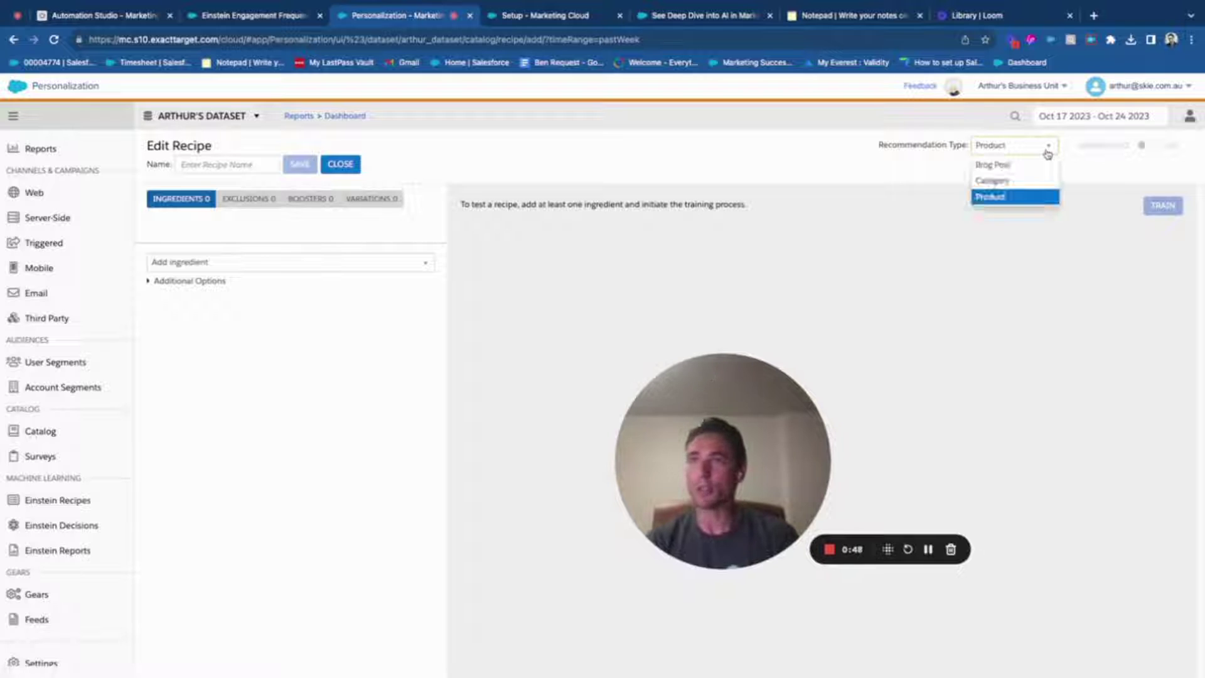
pyautogui.click(1027, 197)
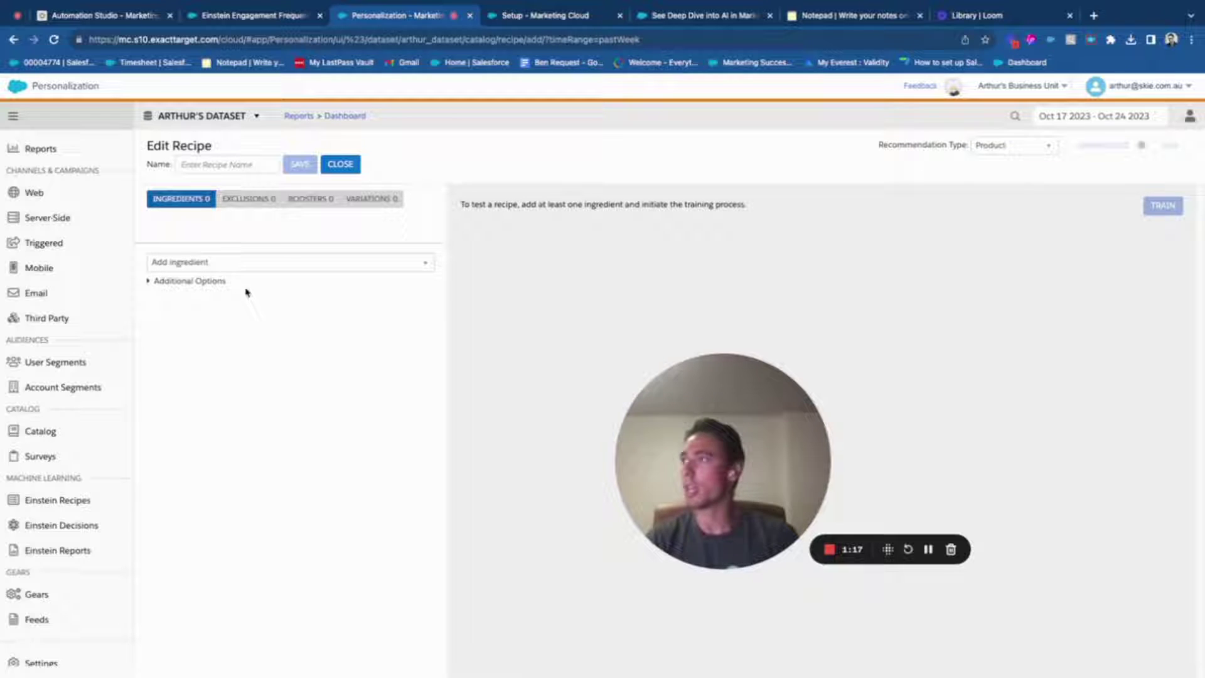
# Add Any Eligible Item as the recipe's first ingredient
pyautogui.click(229, 264)
pyautogui.scroll(-3, 232, 317)
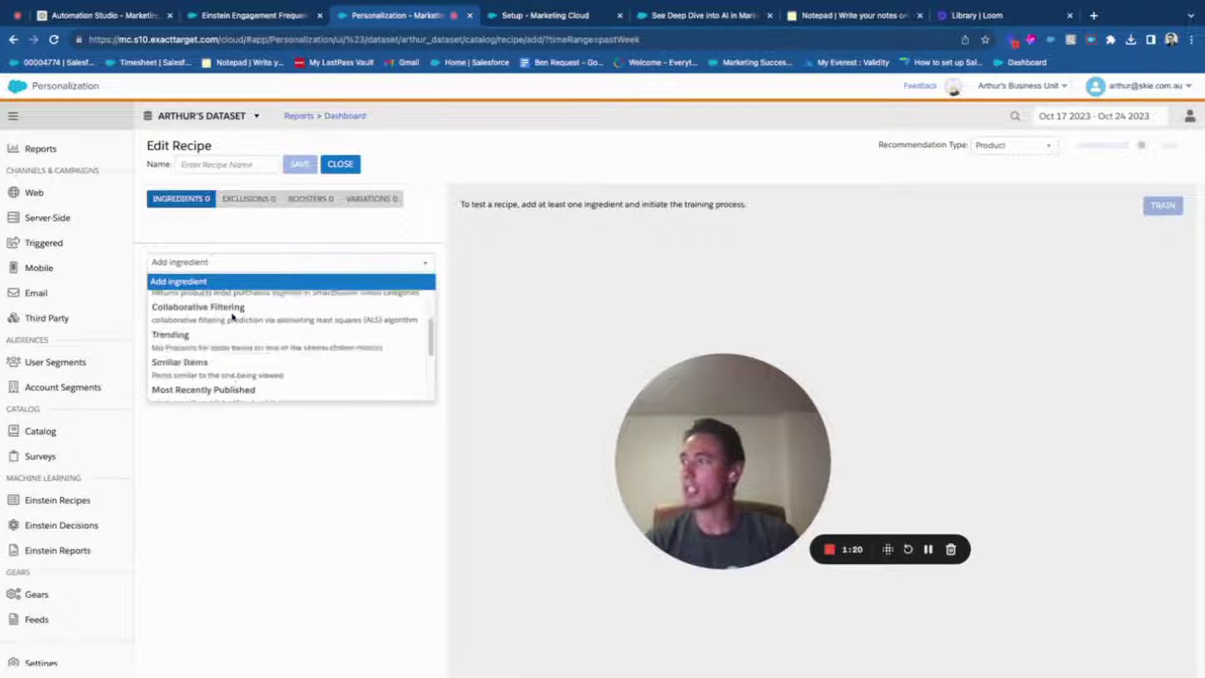
pyautogui.scroll(-3, 238, 326)
pyautogui.scroll(2, 261, 359)
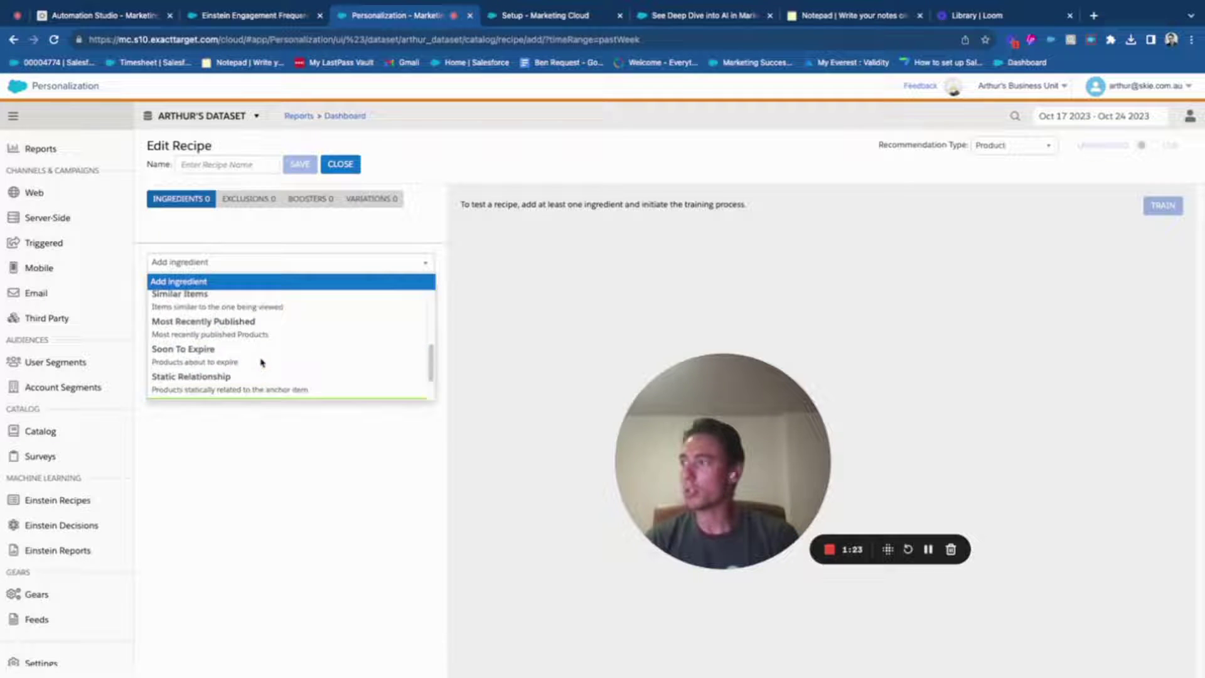
pyautogui.scroll(5, 261, 360)
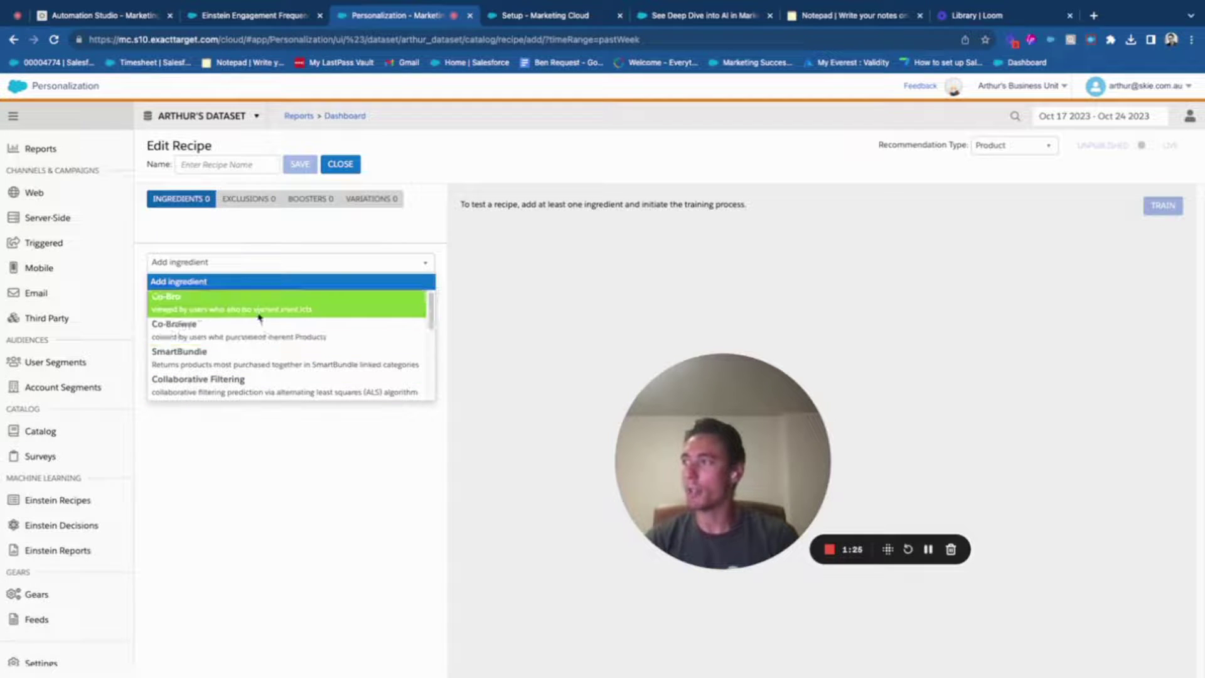
pyautogui.scroll(-3, 264, 330)
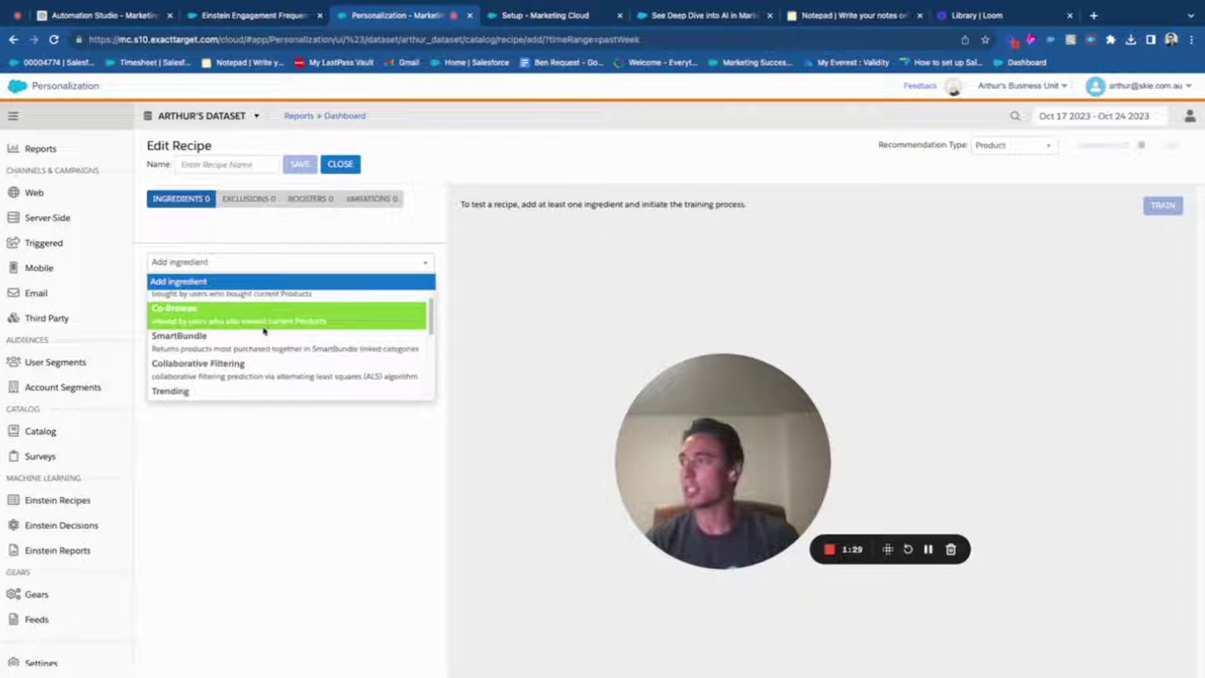
pyautogui.scroll(-3, 264, 331)
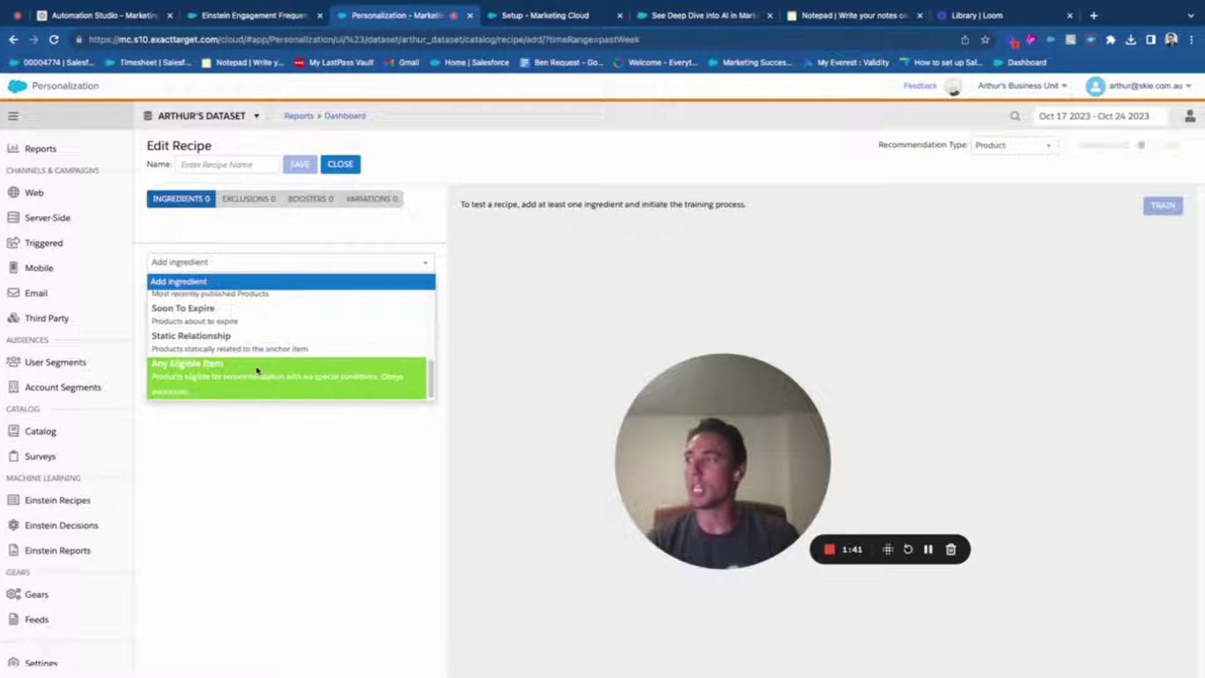
pyautogui.click(259, 371)
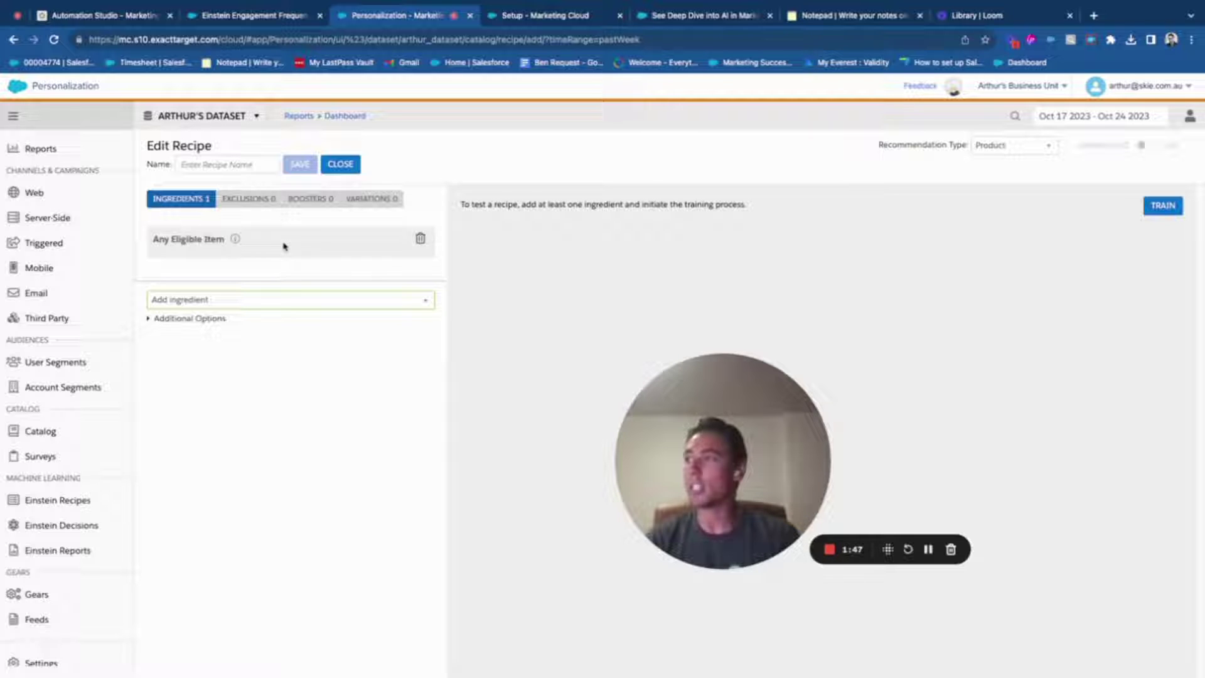
# Add Trending as a second ingredient
pyautogui.click(286, 303)
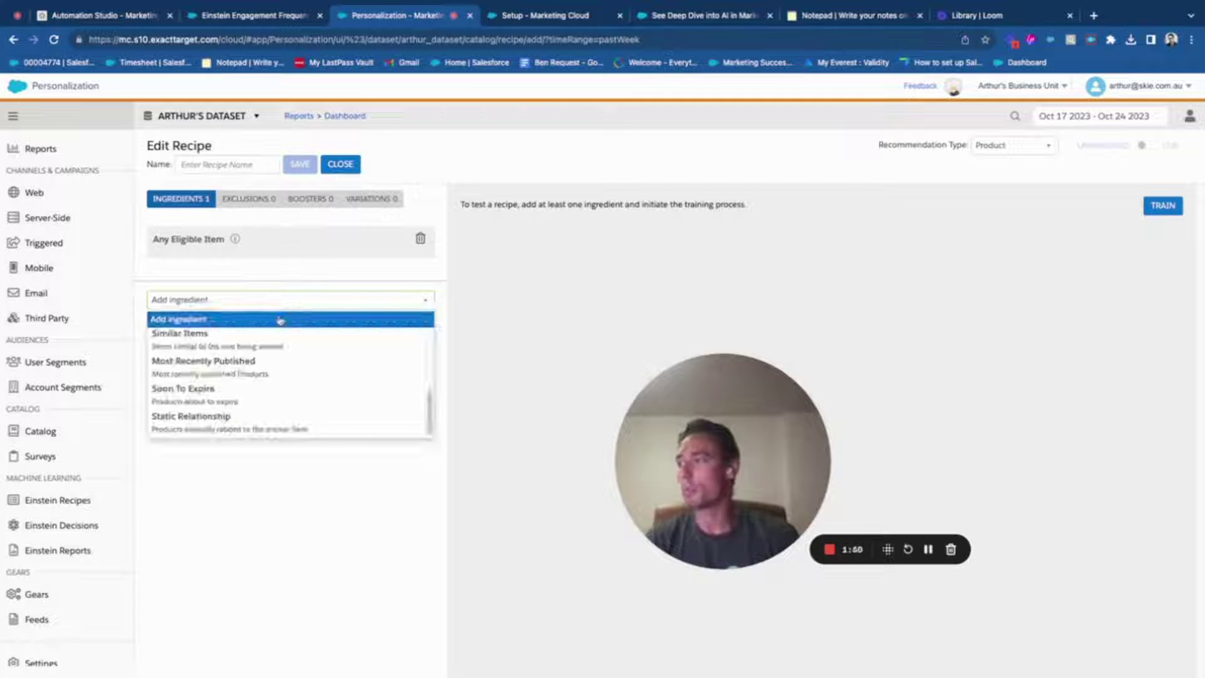
pyautogui.scroll(1, 318, 420)
pyautogui.scroll(2, 318, 416)
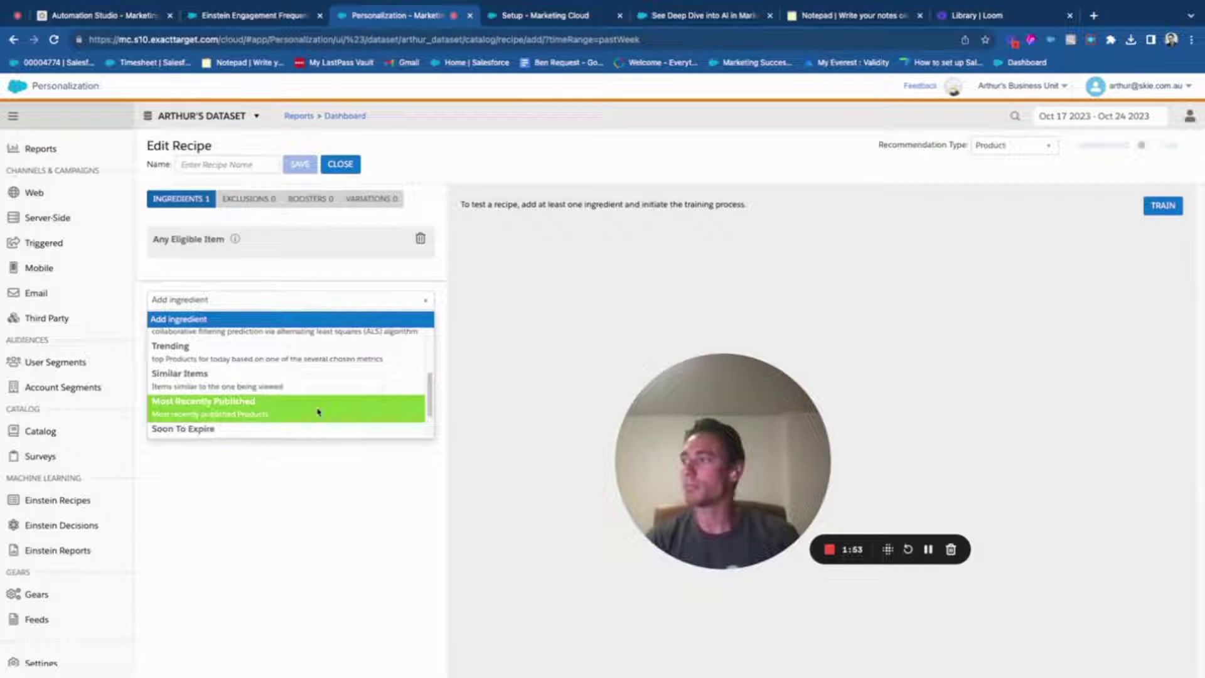
pyautogui.click(313, 389)
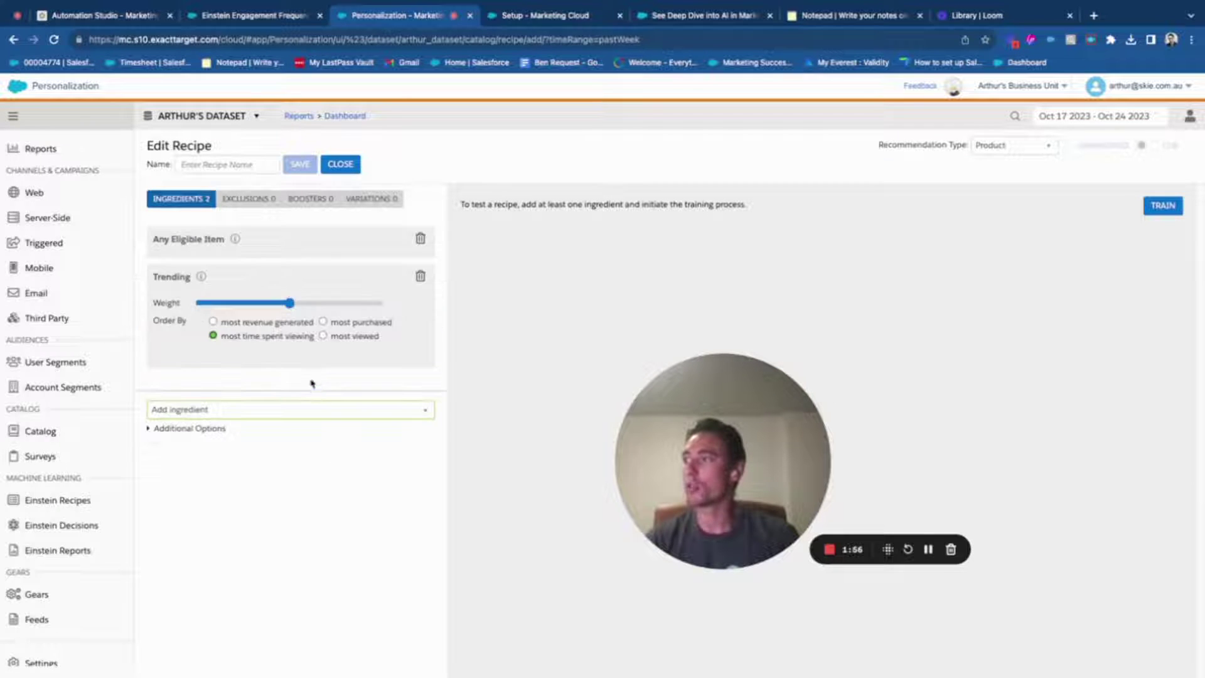
# Remove Any Eligible Item, order Trending by most viewed, and set its weight to about three quarters
pyautogui.click(420, 238)
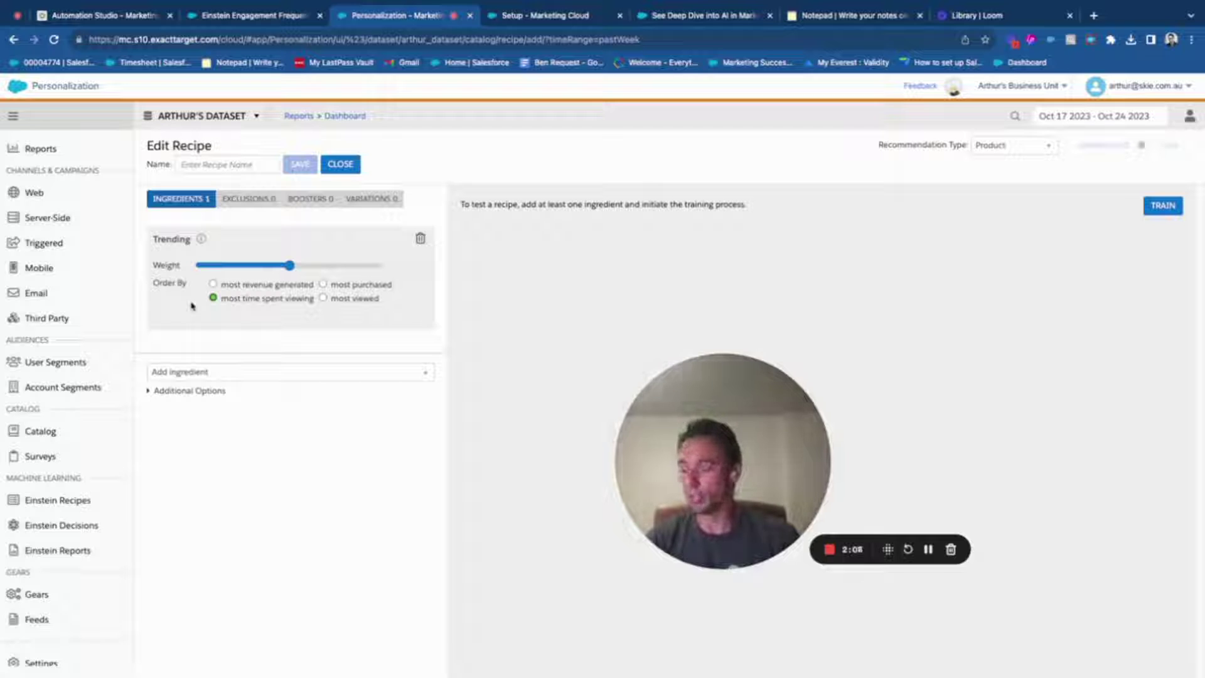
pyautogui.click(279, 287)
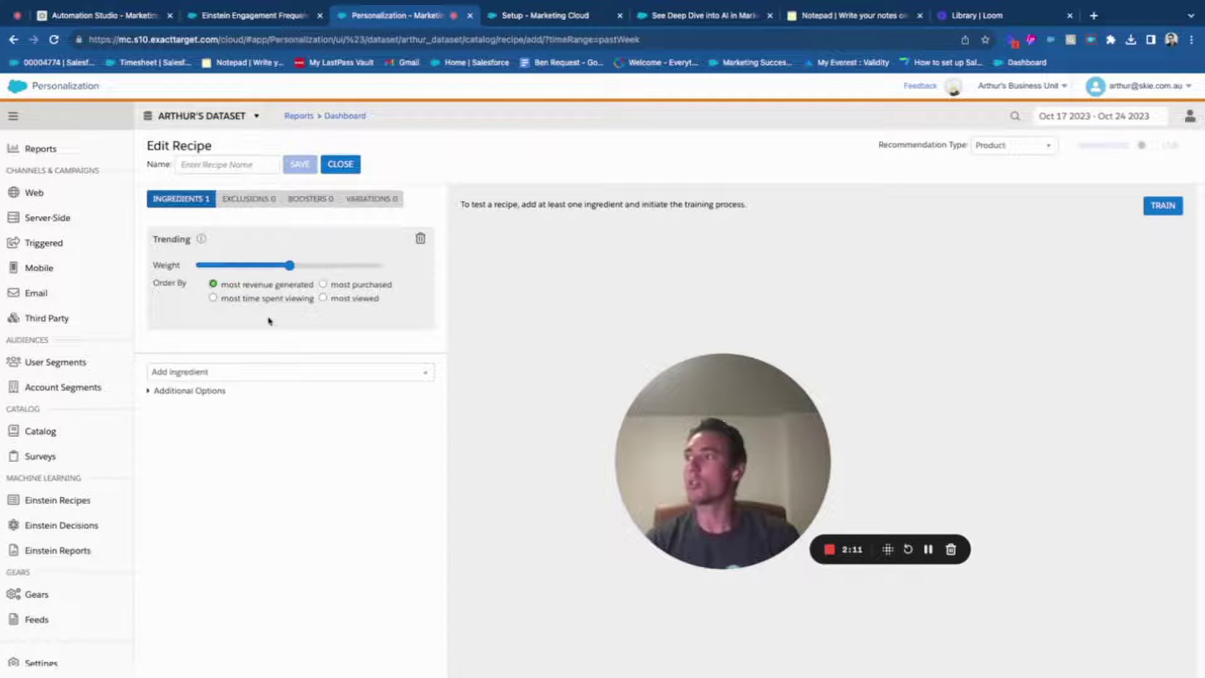
pyautogui.click(335, 300)
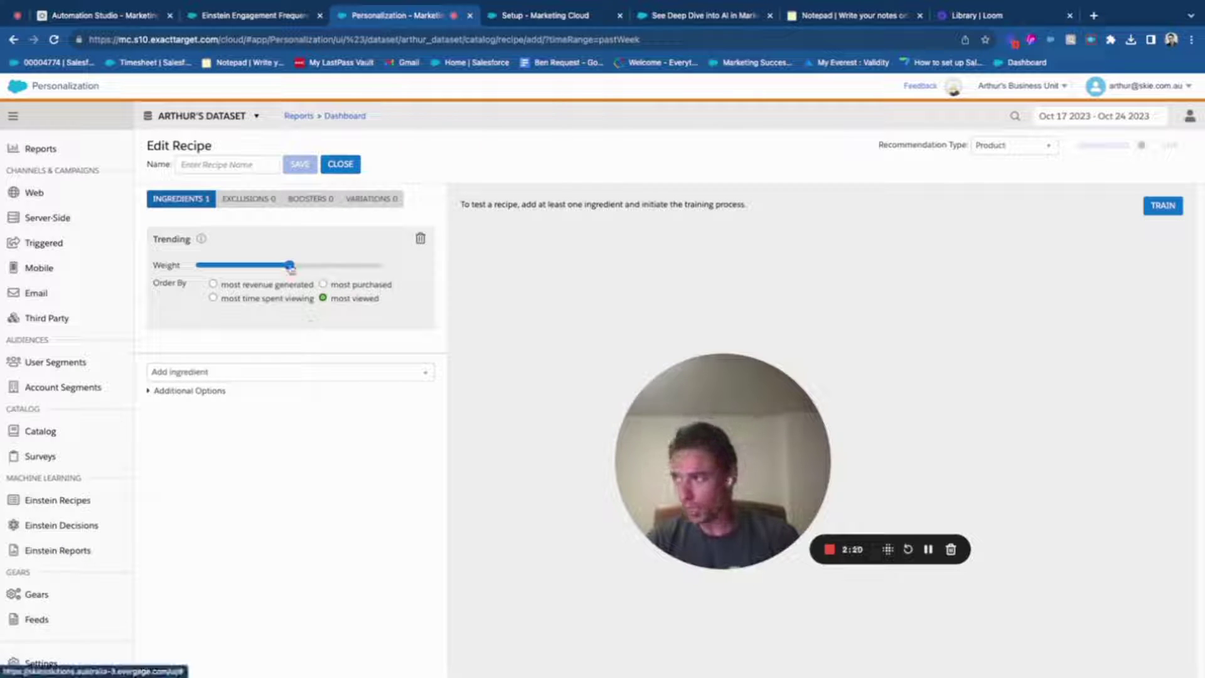
pyautogui.moveTo(290, 266); pyautogui.dragTo(342, 268)
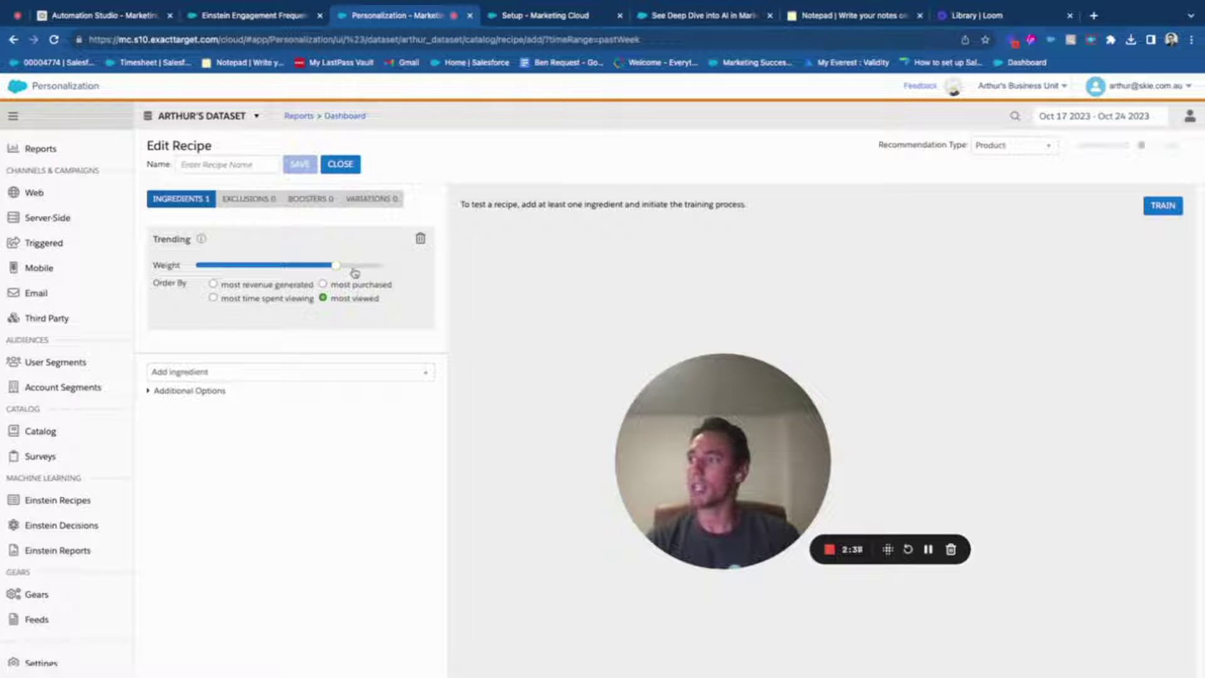
pyautogui.click(367, 273)
pyautogui.moveTo(367, 274); pyautogui.dragTo(352, 271)
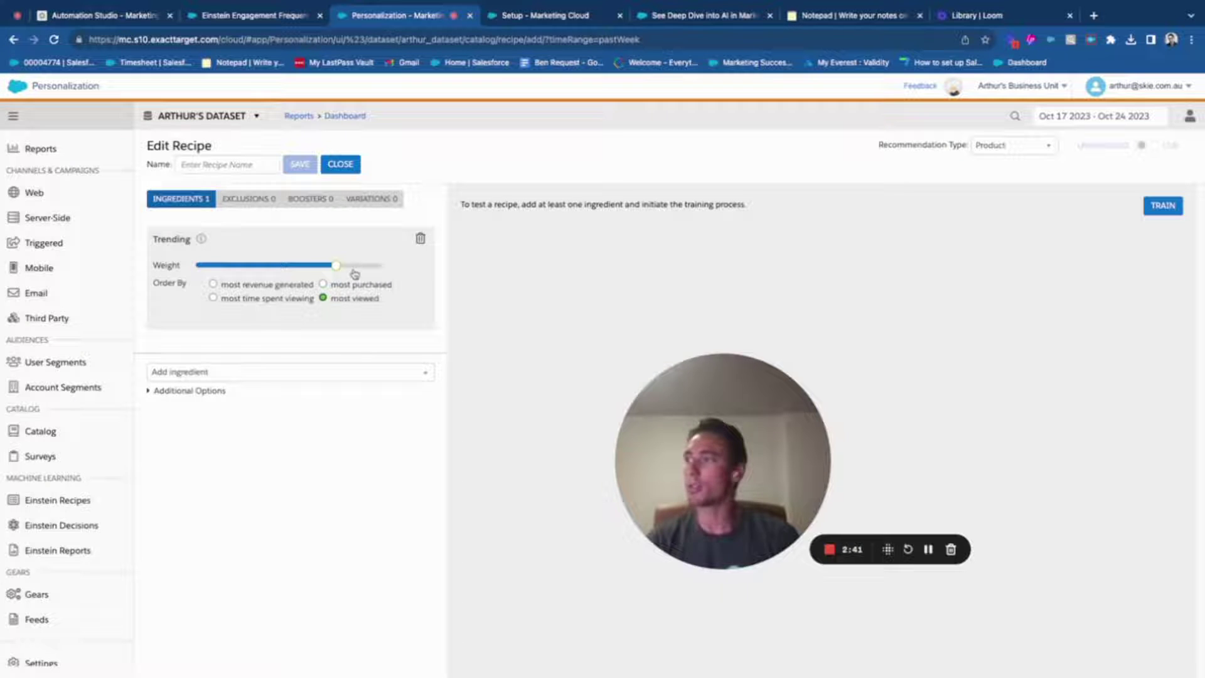
# Add a lightly weighted Co-Browse ingredient anchored to In cart
pyautogui.click(320, 373)
pyautogui.scroll(-3, 291, 449)
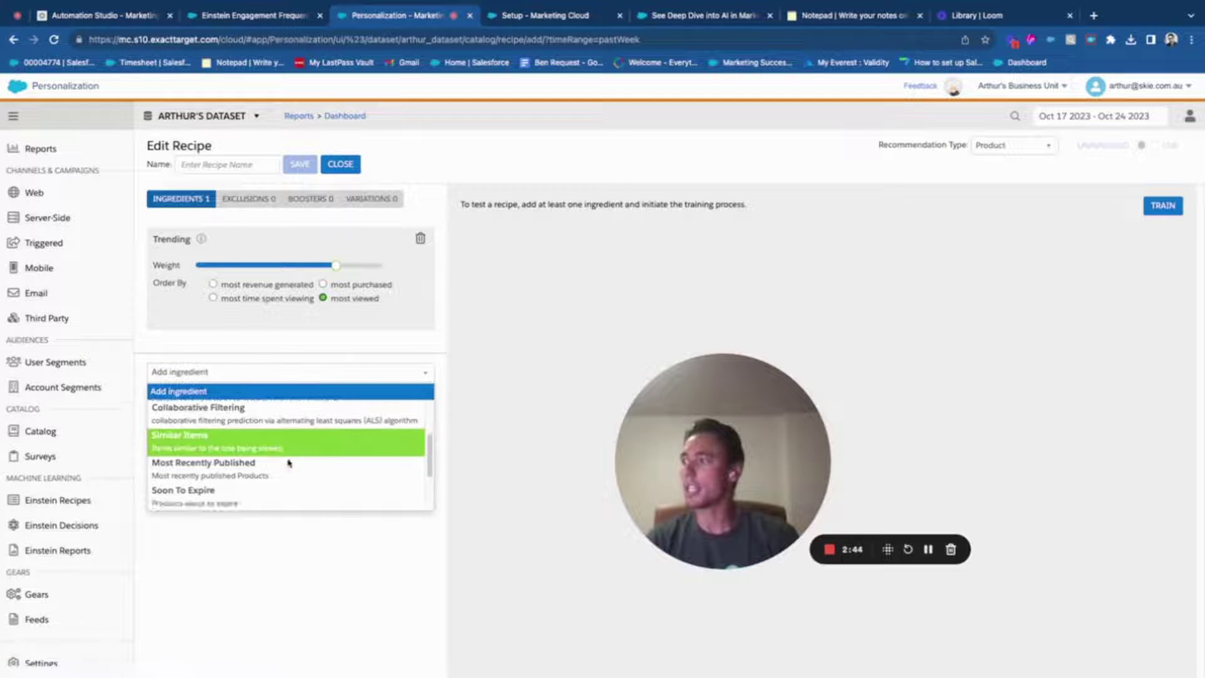
pyautogui.scroll(5, 285, 475)
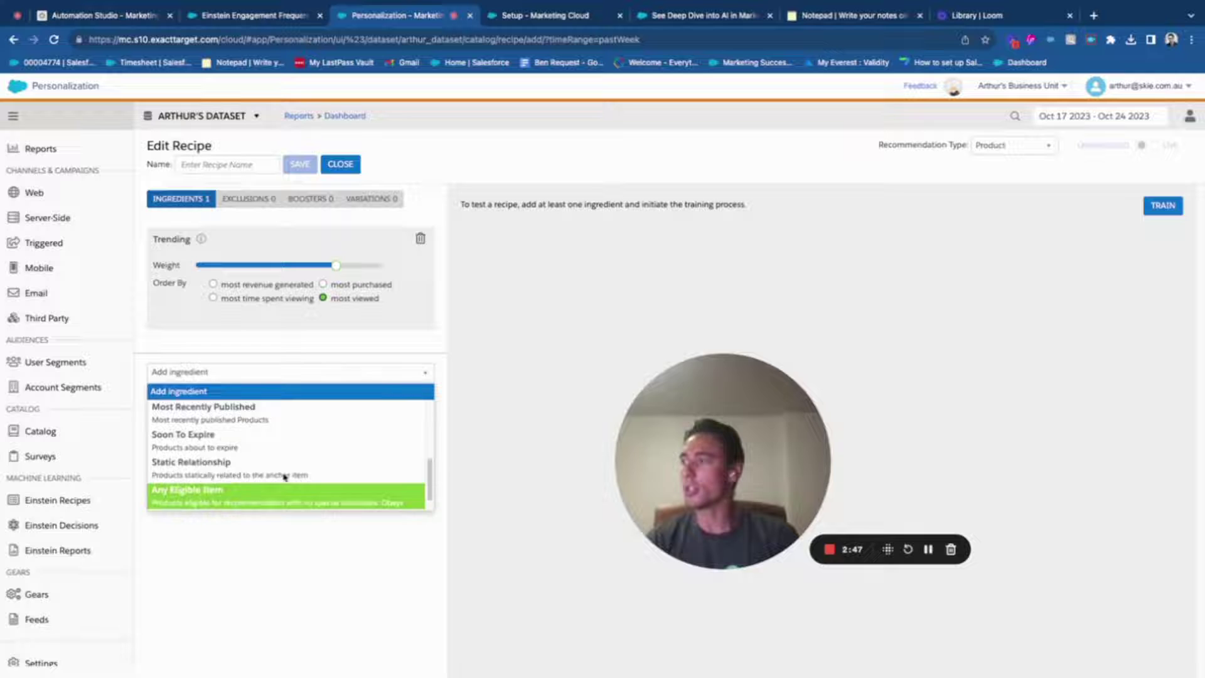
pyautogui.scroll(2, 285, 475)
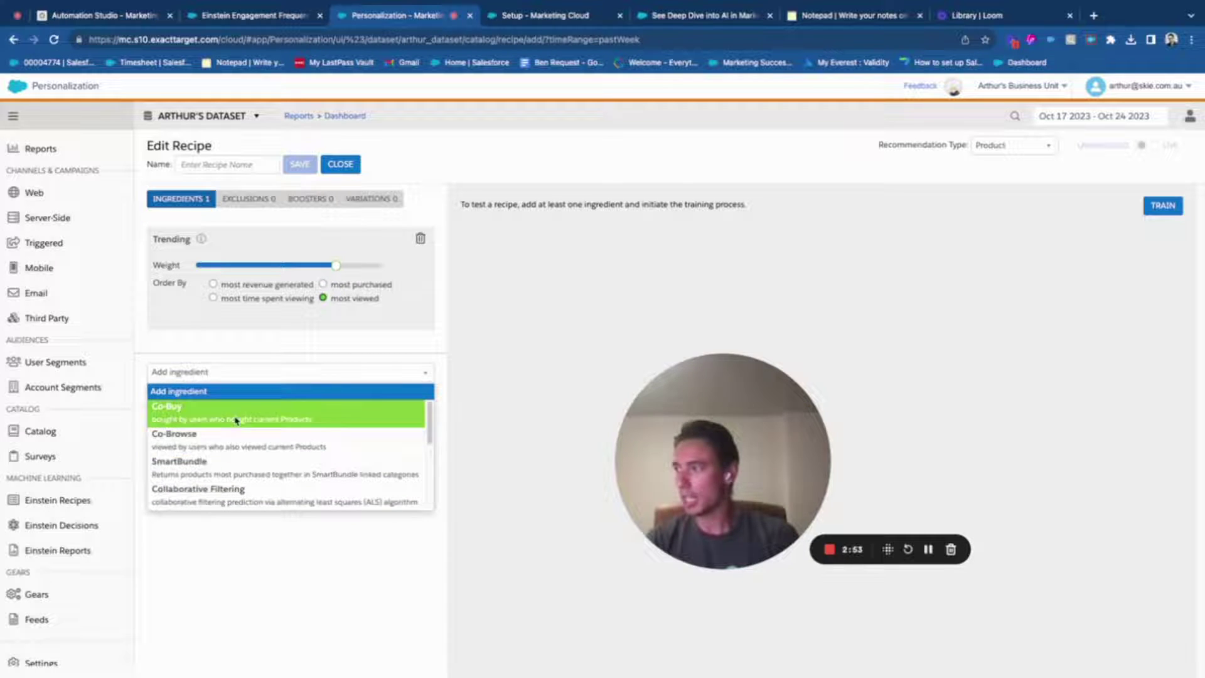
pyautogui.click(236, 440)
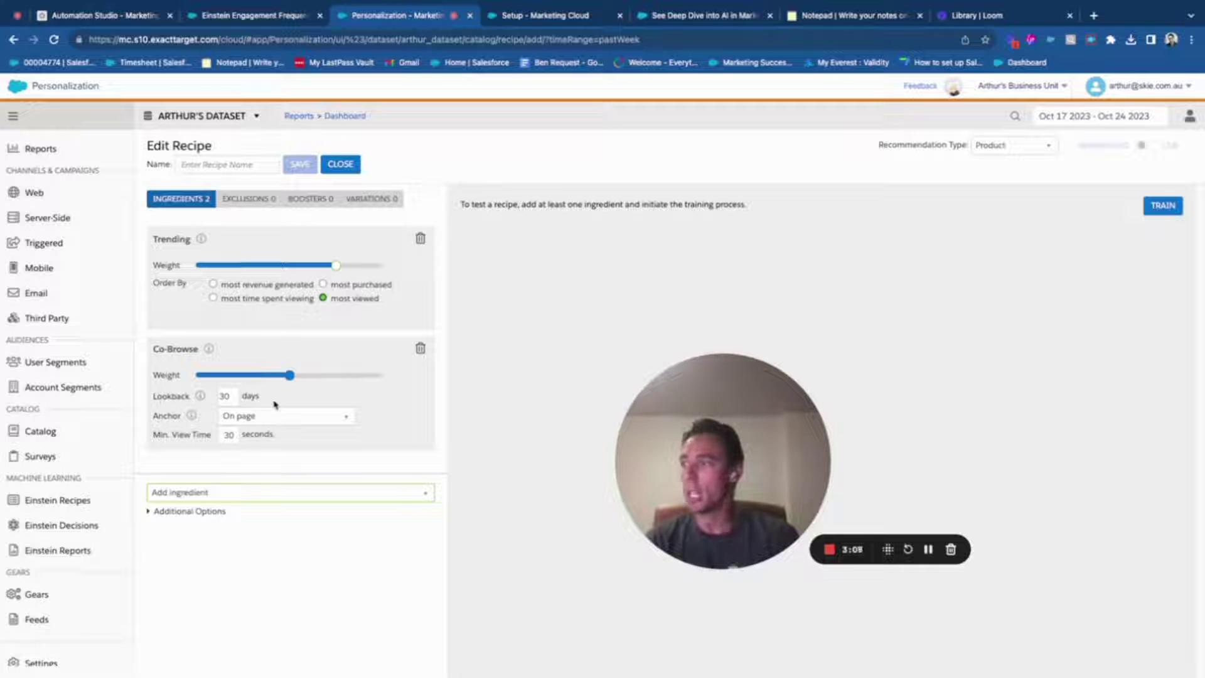
pyautogui.moveTo(289, 376); pyautogui.dragTo(243, 376)
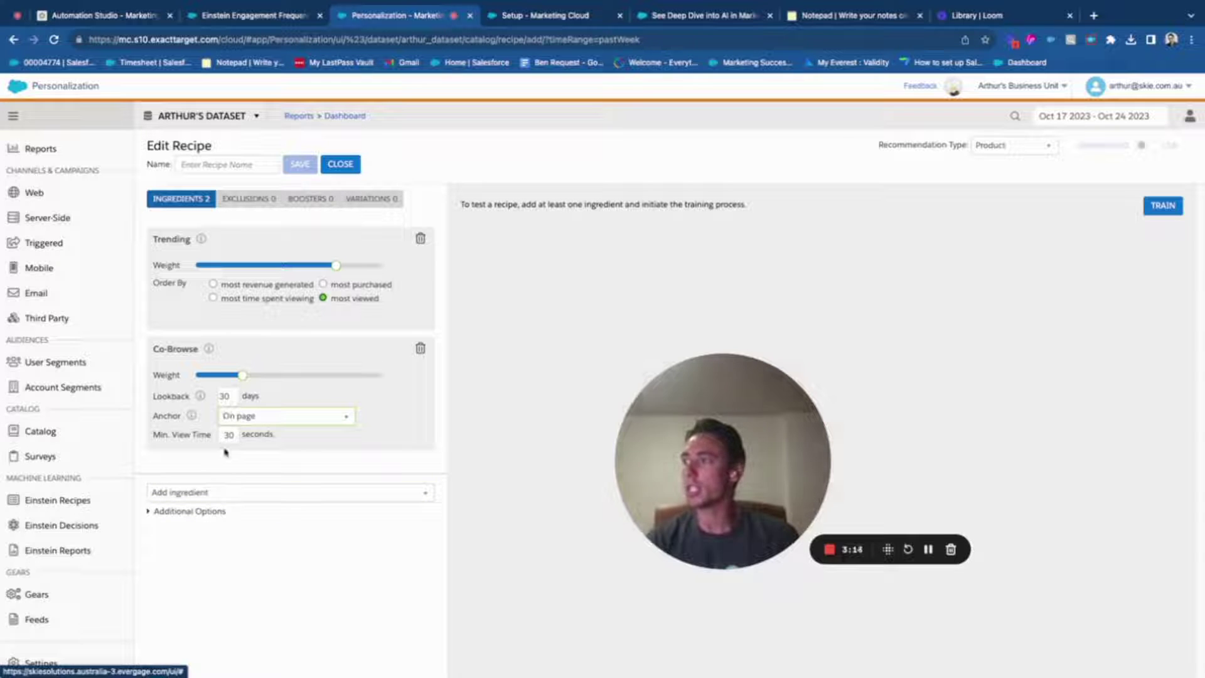
pyautogui.click(244, 419)
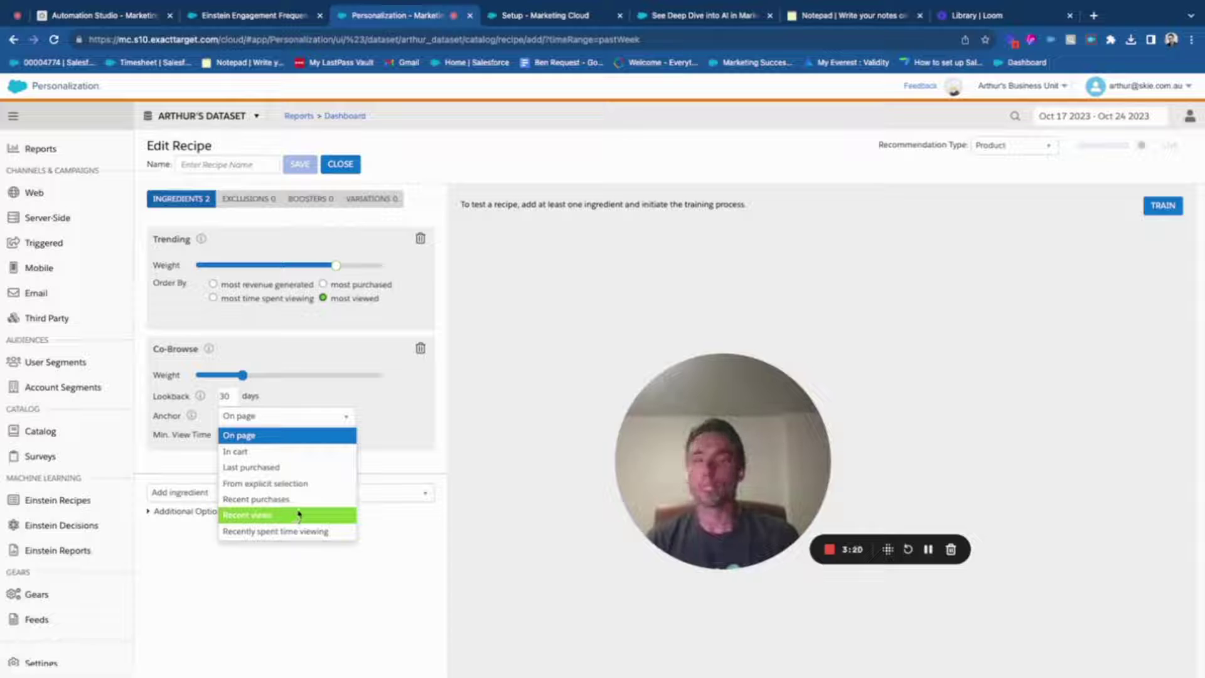
pyautogui.click(310, 452)
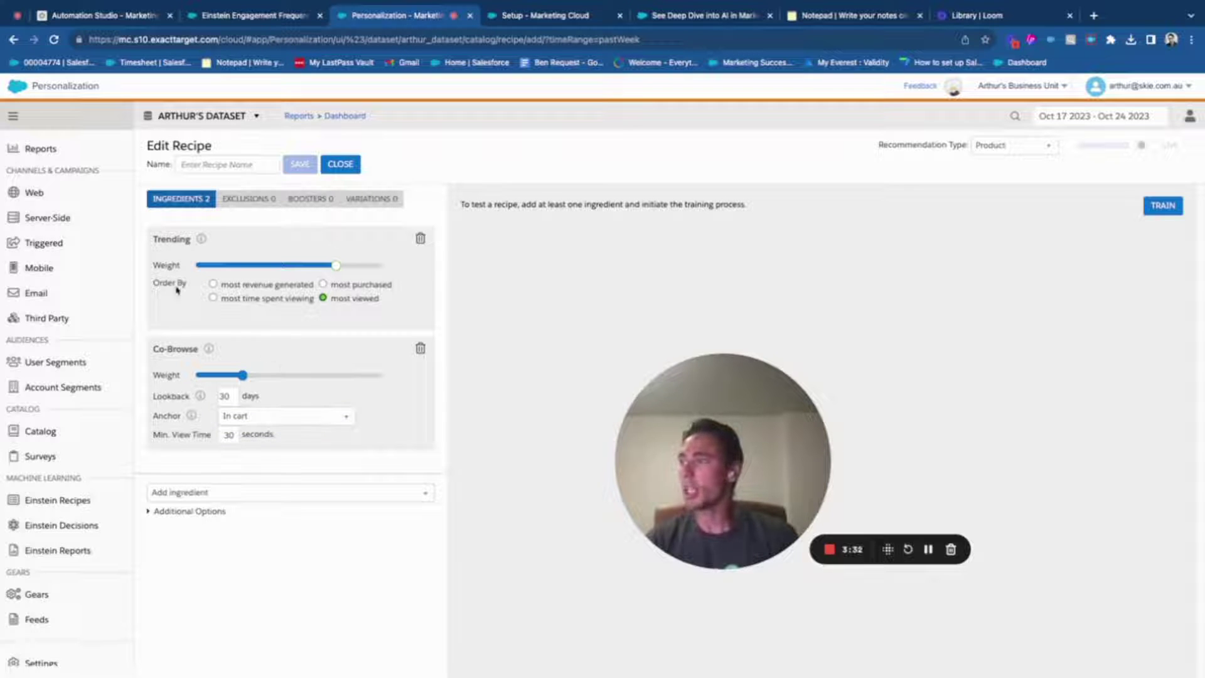
# Add an Inventory Count exclusion that drops products with a count of at most 0
pyautogui.click(234, 202)
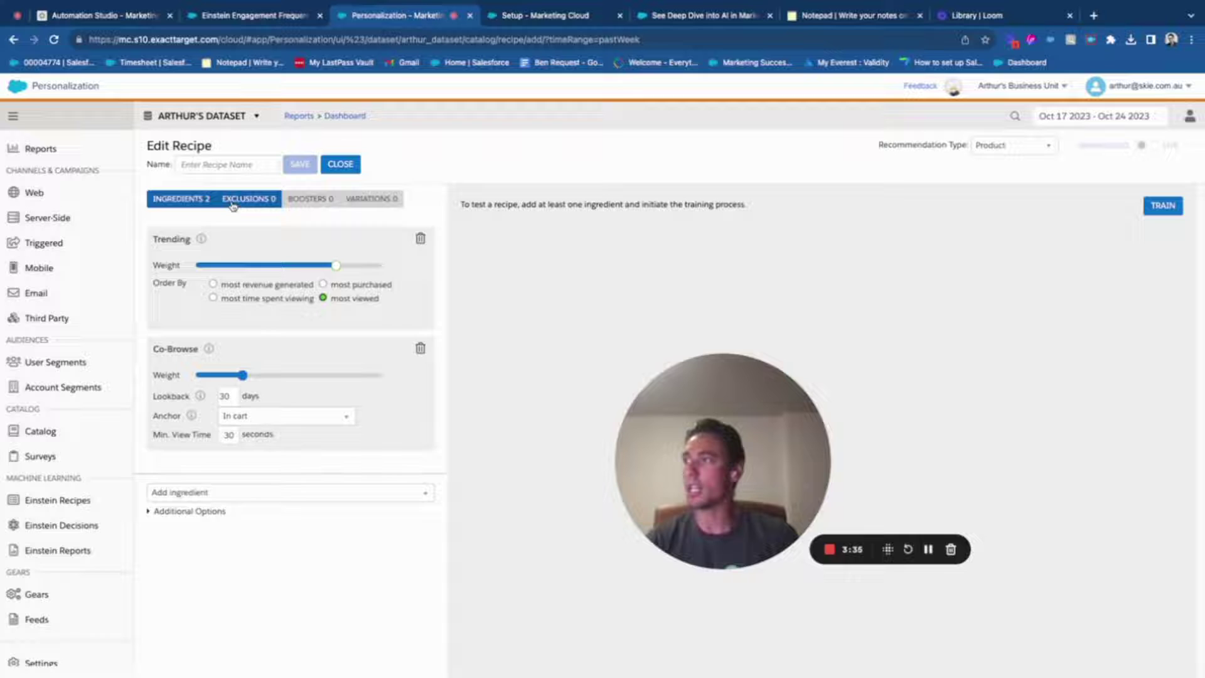
pyautogui.click(239, 247)
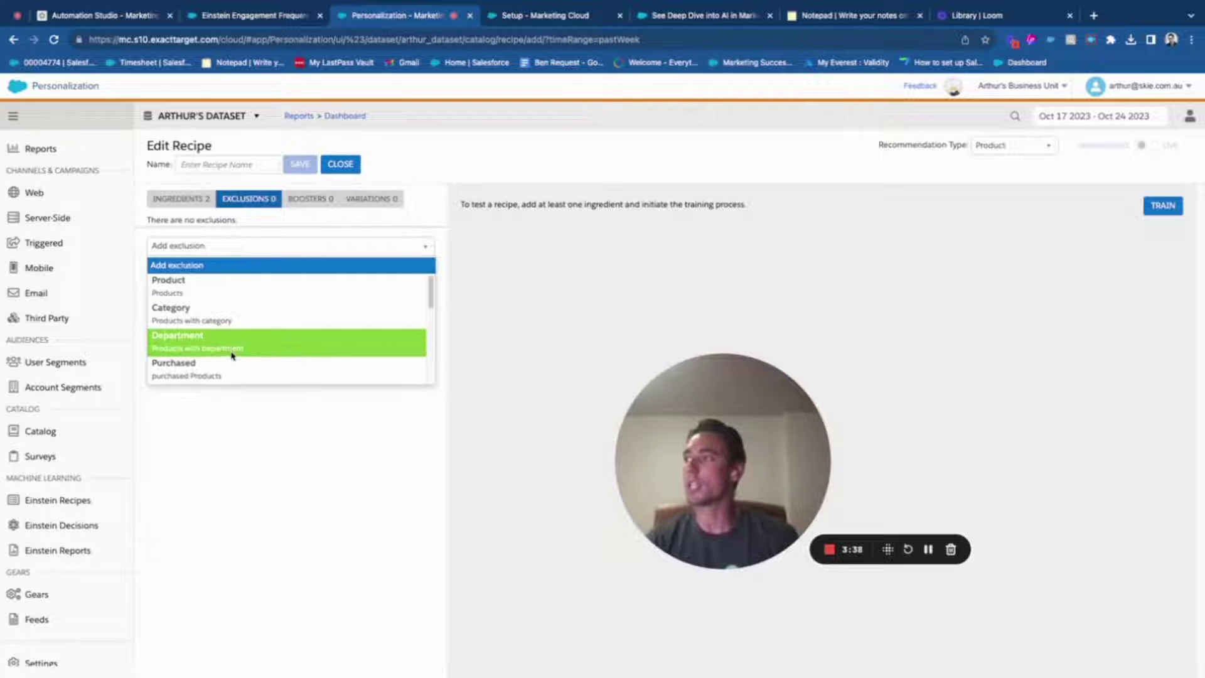
pyautogui.scroll(-1, 233, 357)
pyautogui.scroll(-3, 233, 361)
pyautogui.scroll(2, 243, 349)
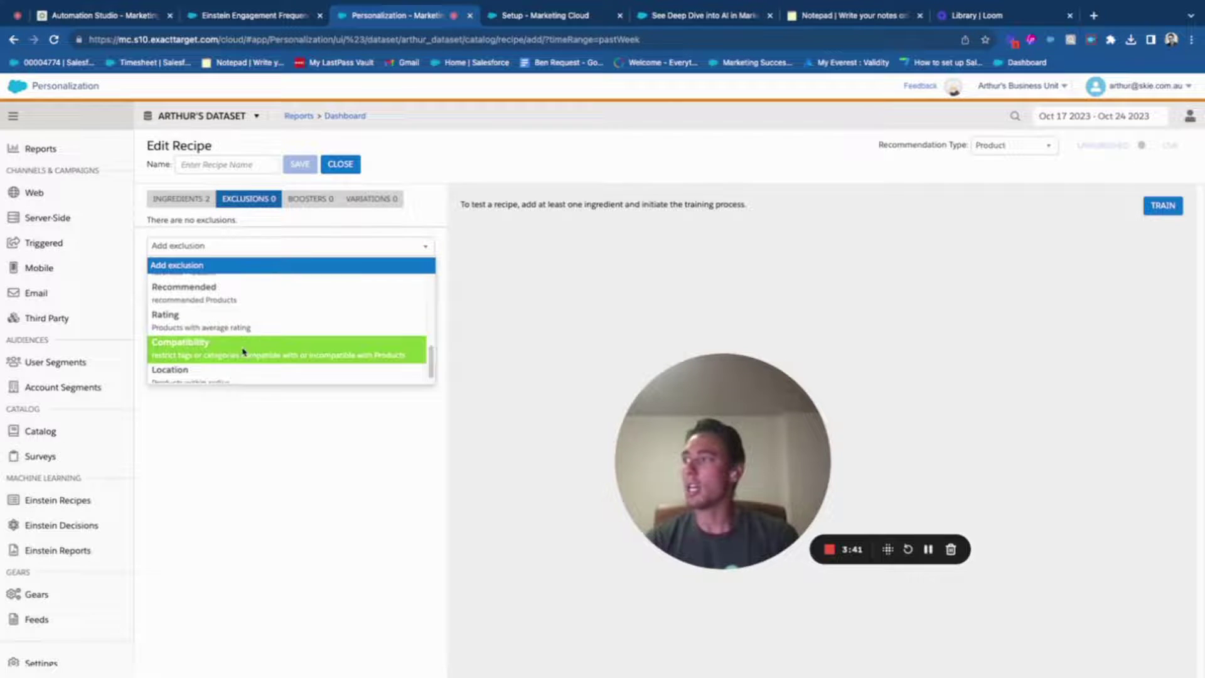
pyautogui.scroll(4, 243, 350)
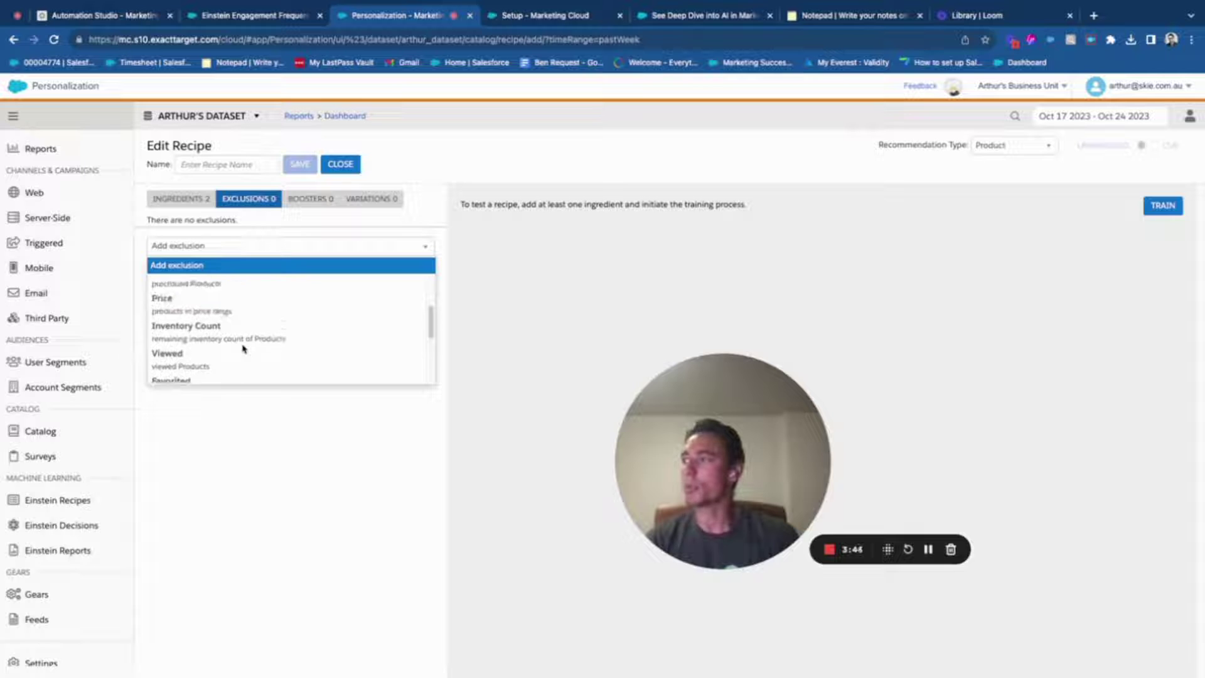
pyautogui.click(242, 353)
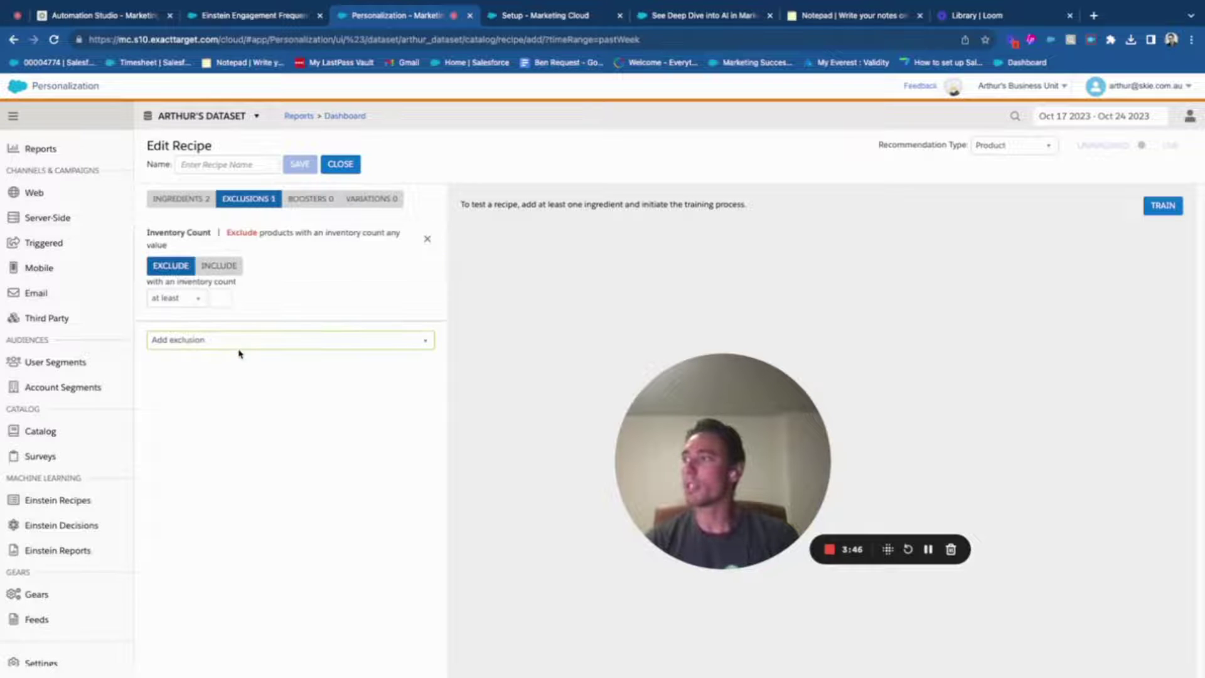
pyautogui.click(182, 300)
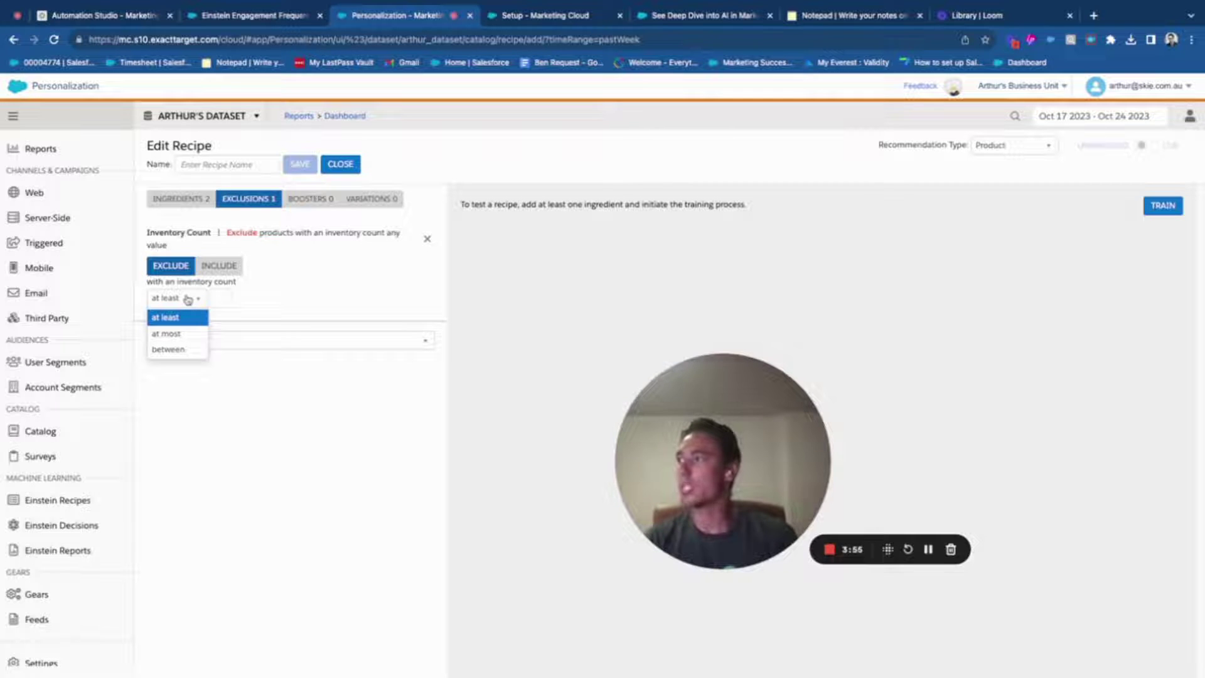
pyautogui.click(187, 336)
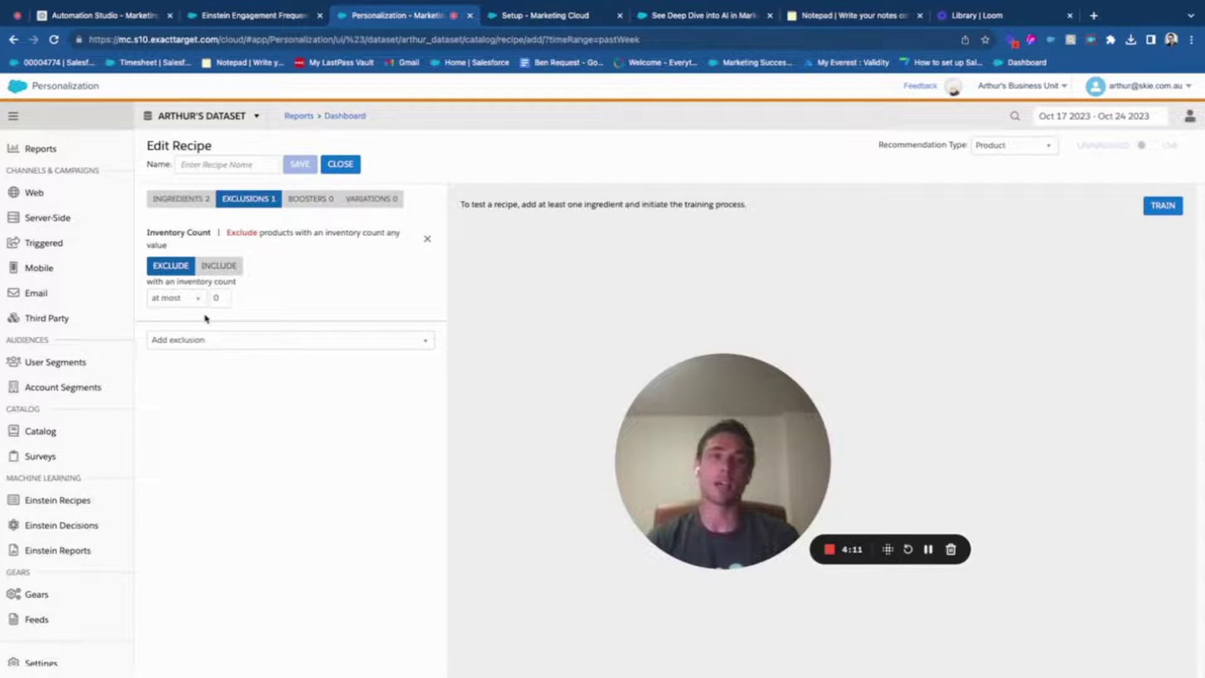
# Add a Category Affinity booster with a raised weight and lowered threshold
pyautogui.click(308, 206)
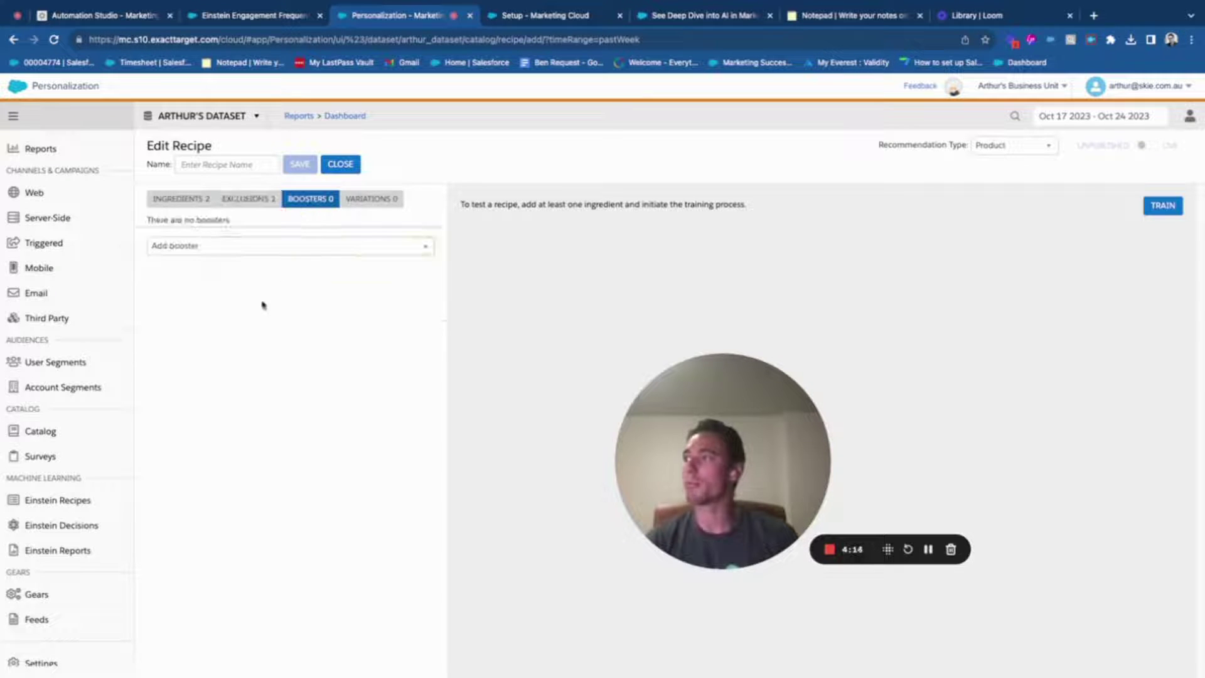
pyautogui.click(268, 253)
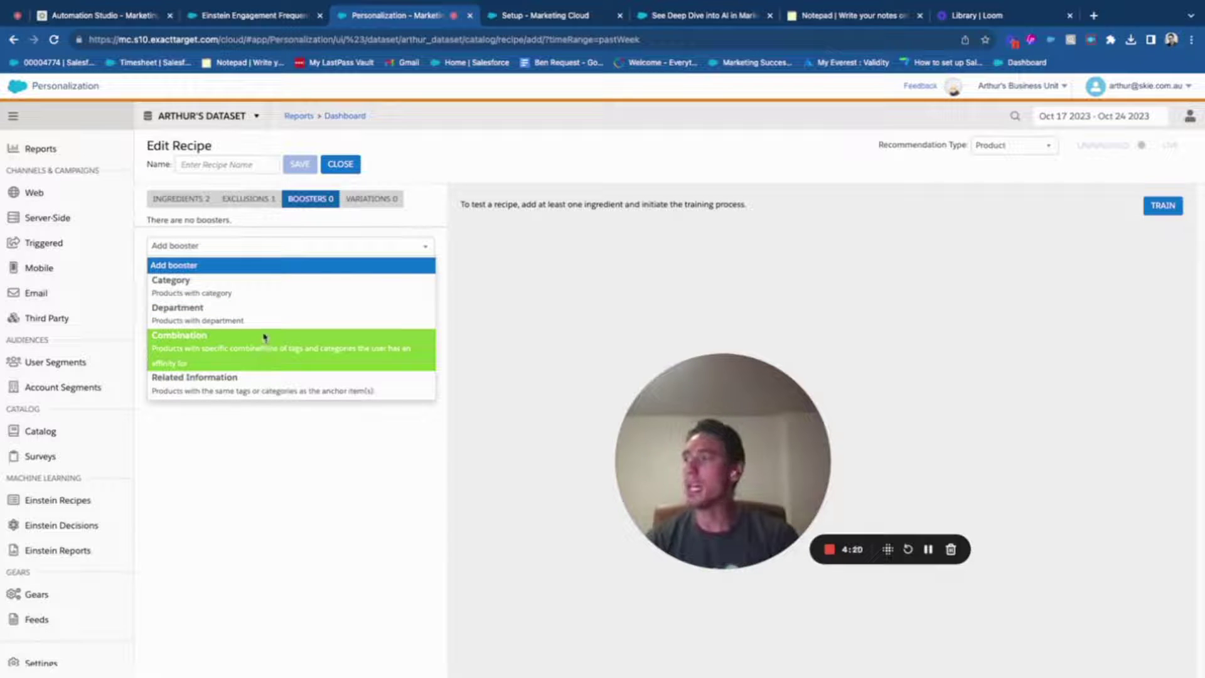
pyautogui.click(265, 292)
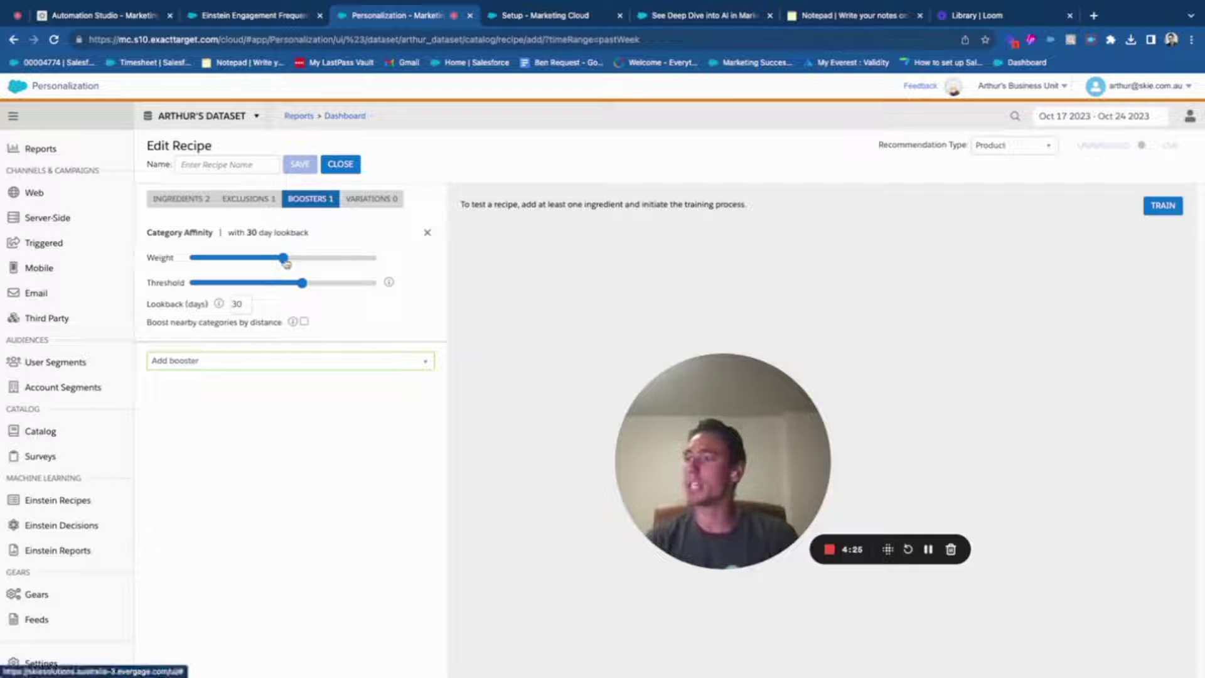
pyautogui.moveTo(286, 263); pyautogui.dragTo(261, 293)
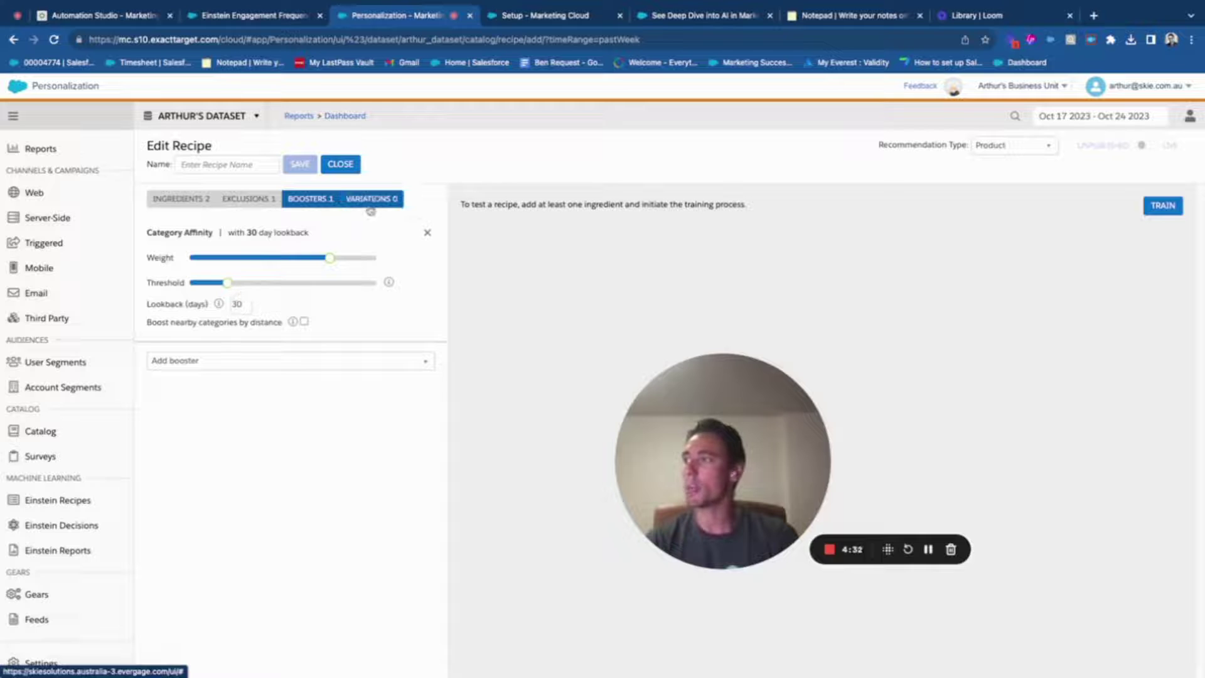
# Add a Randomized variation that reshuffles each user's results every One Minute
pyautogui.click(371, 198)
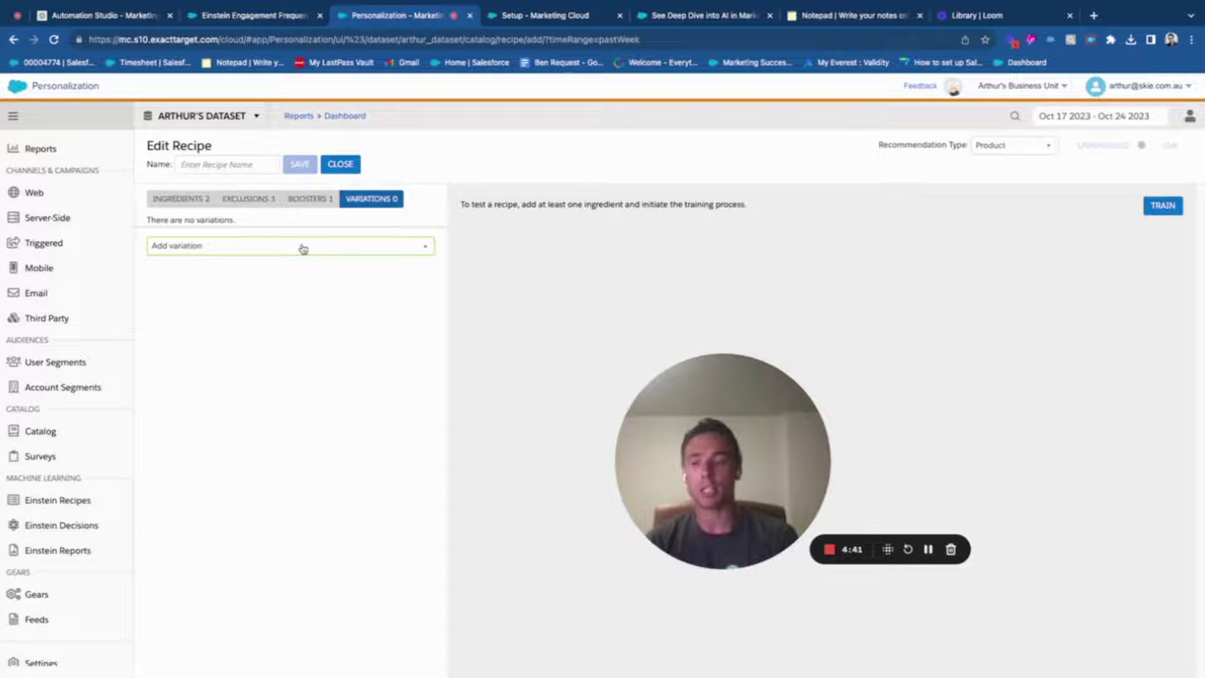
pyautogui.click(303, 250)
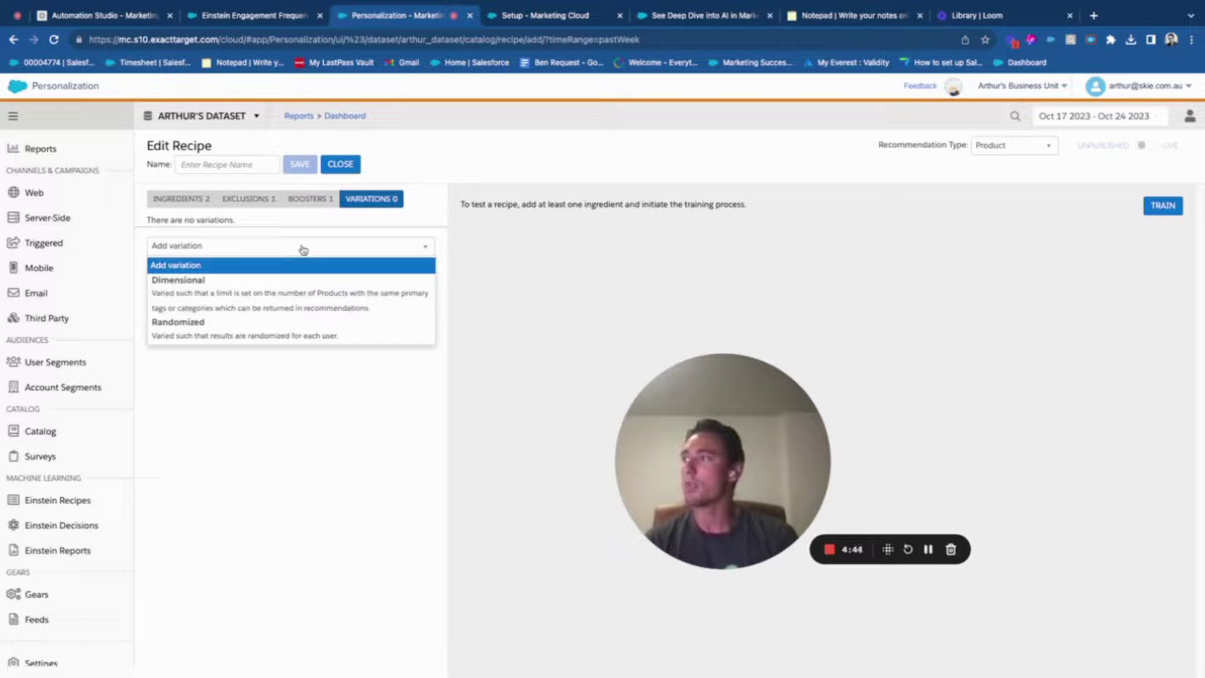
pyautogui.click(296, 331)
pyautogui.click(318, 266)
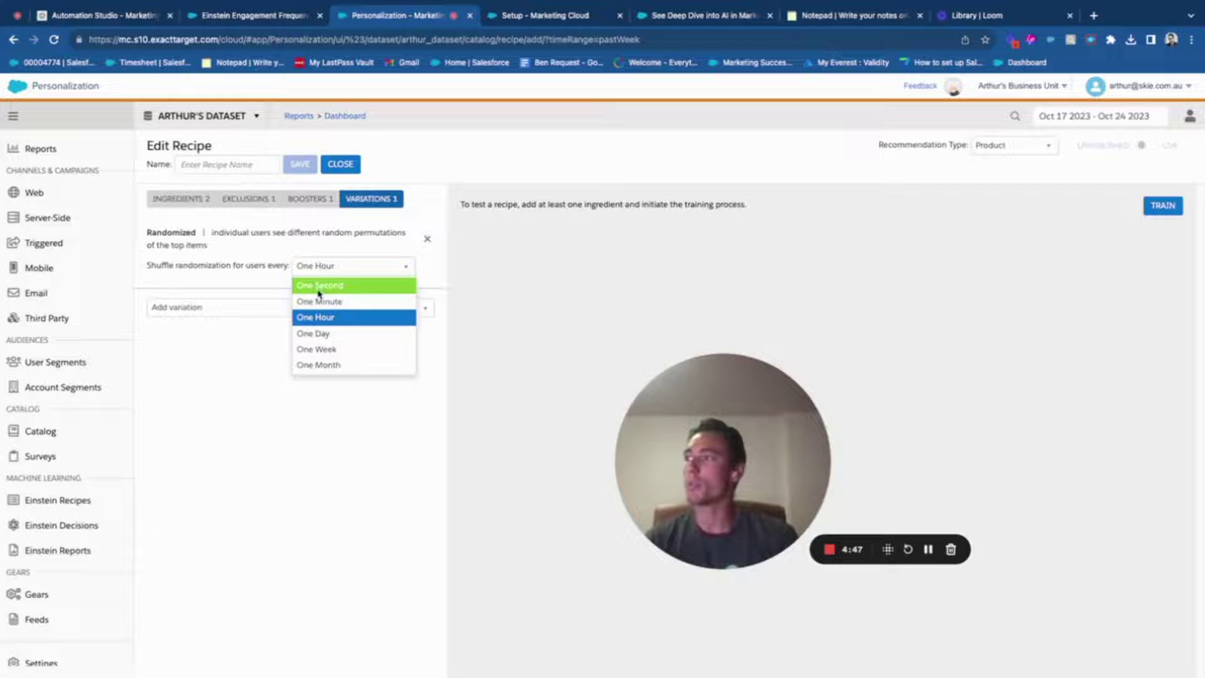
pyautogui.click(319, 302)
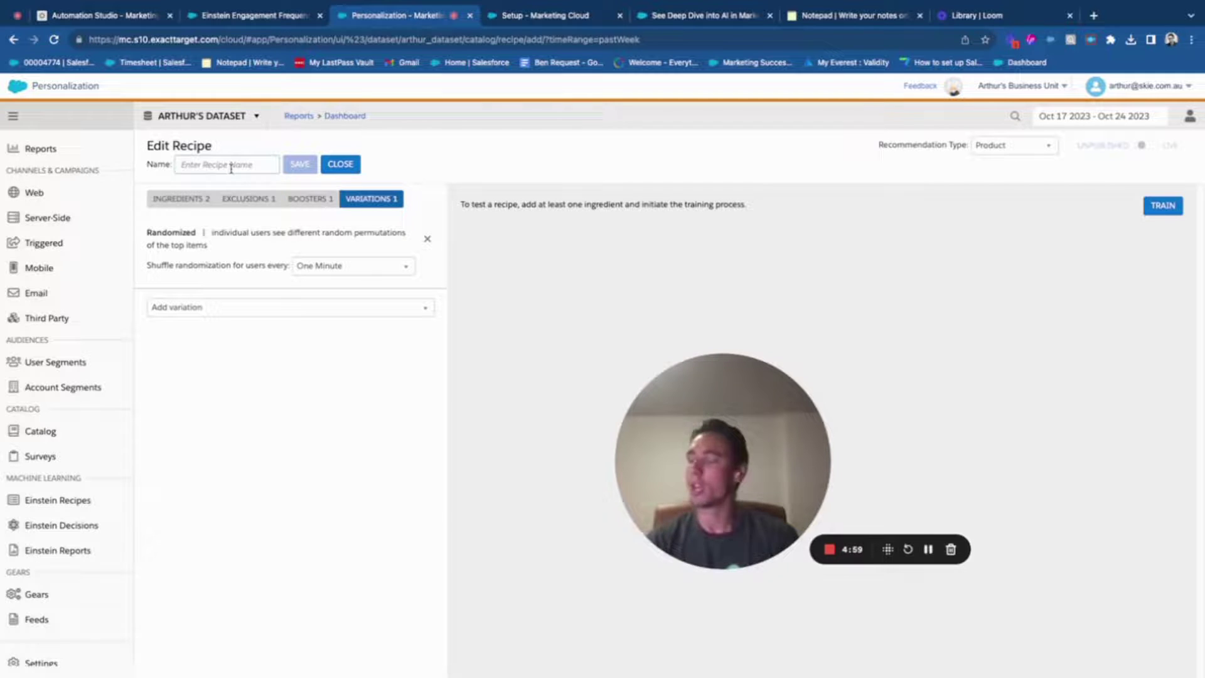
# Name the recipe Product_Recipe, try saving, and dismiss the save error
pyautogui.write('Product_Recipe')
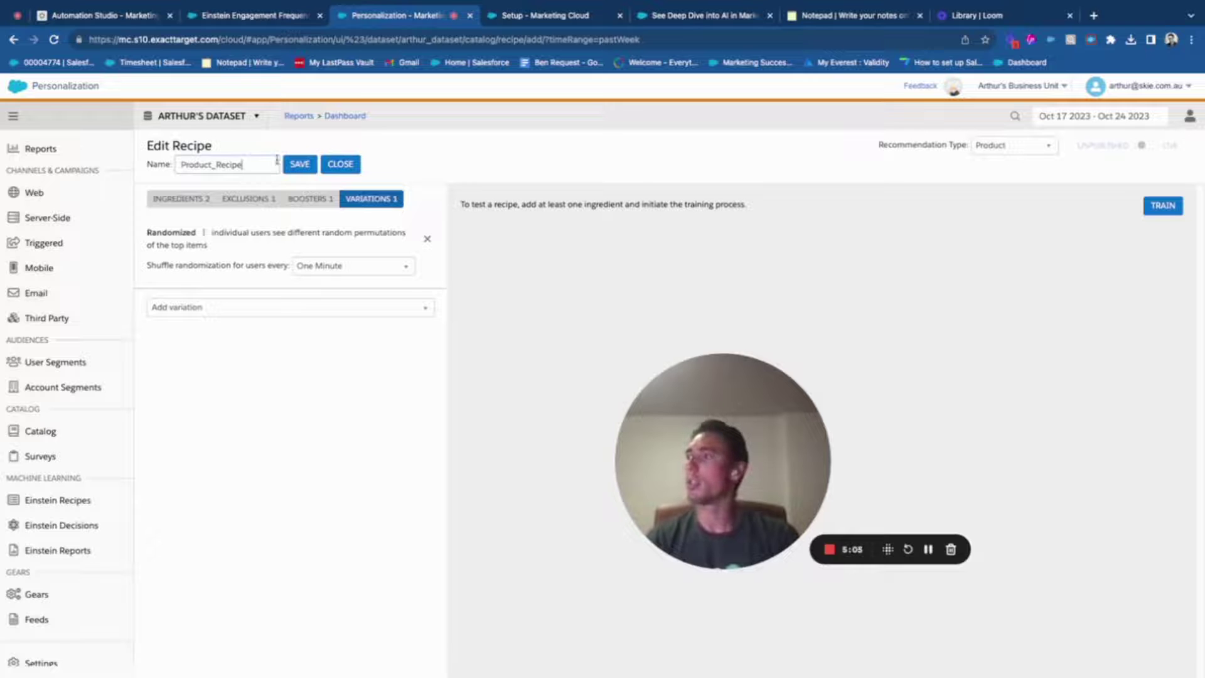
pyautogui.click(301, 165)
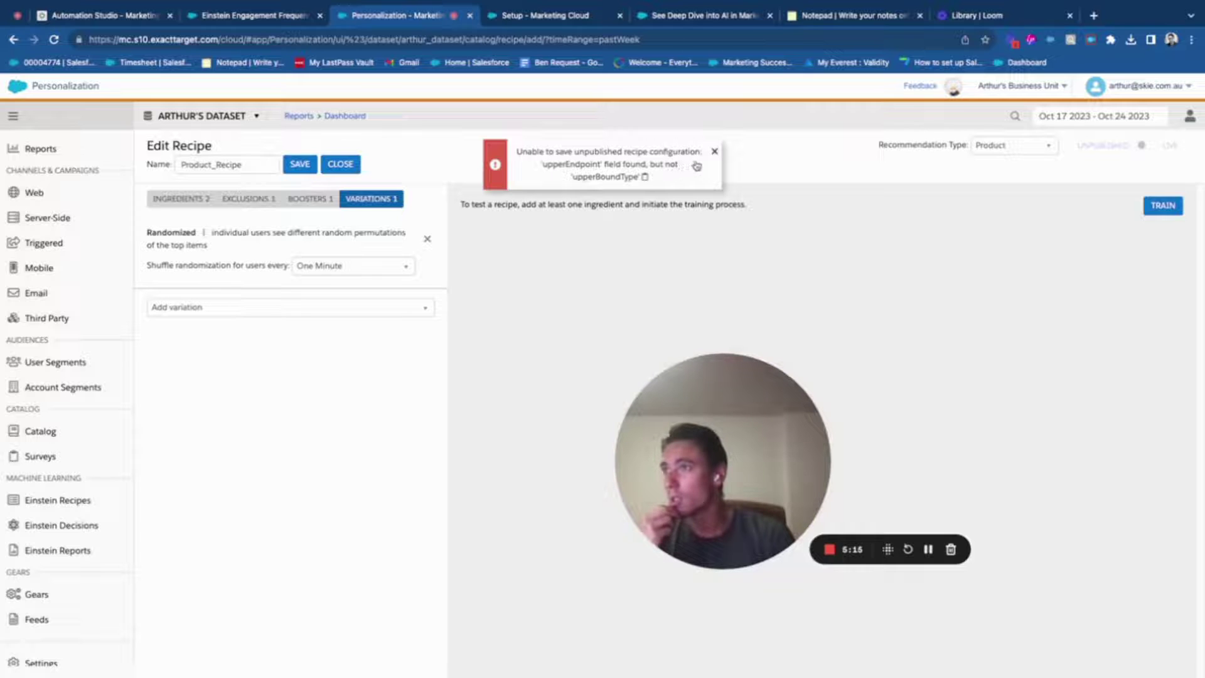
pyautogui.click(714, 153)
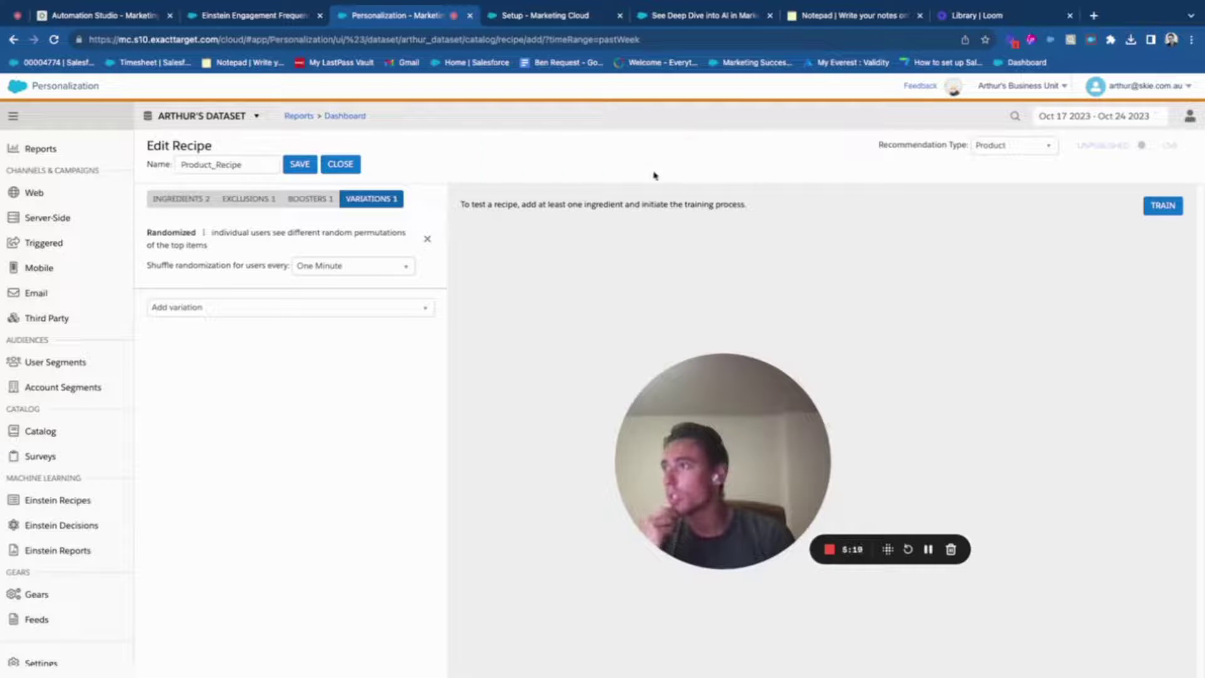
# Delete the Inventory Count exclusion and save the recipe again
pyautogui.click(310, 199)
pyautogui.click(269, 200)
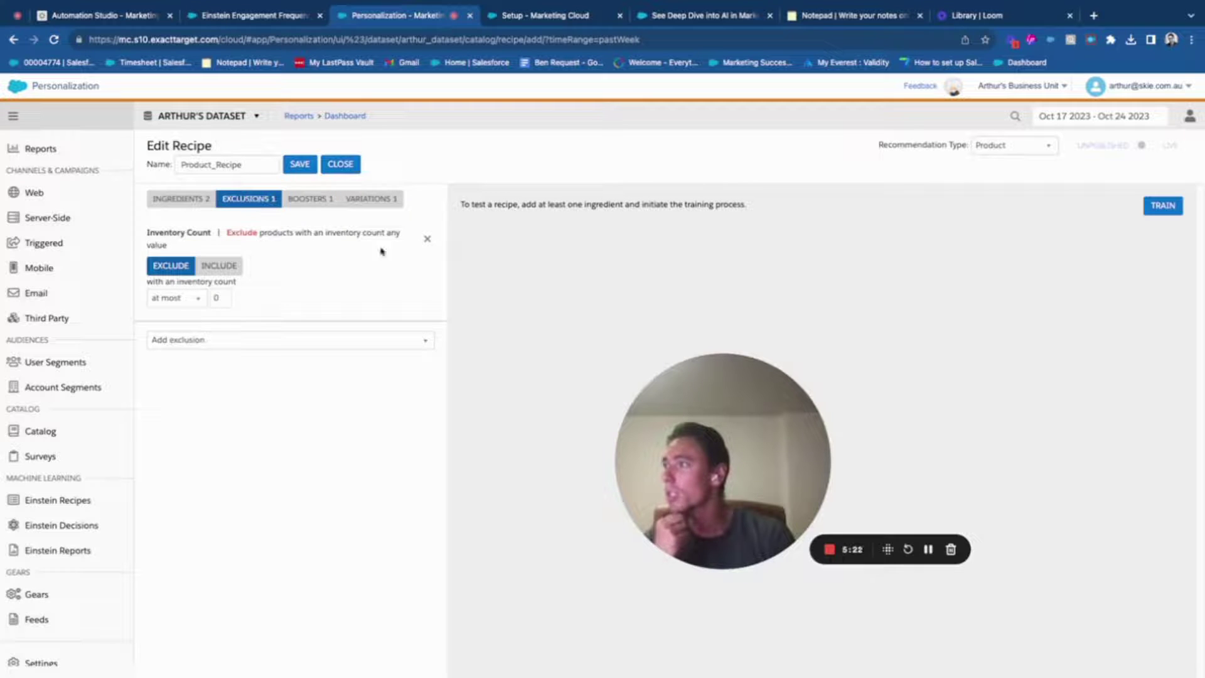
pyautogui.click(428, 241)
pyautogui.click(209, 199)
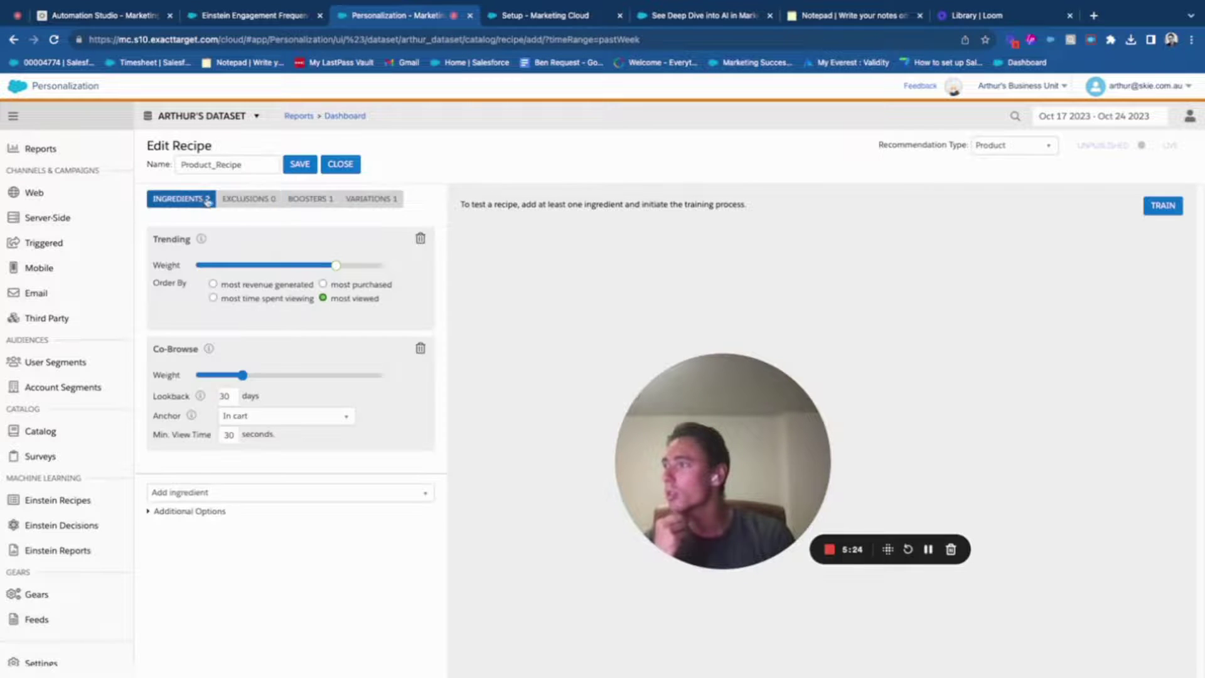
pyautogui.click(313, 166)
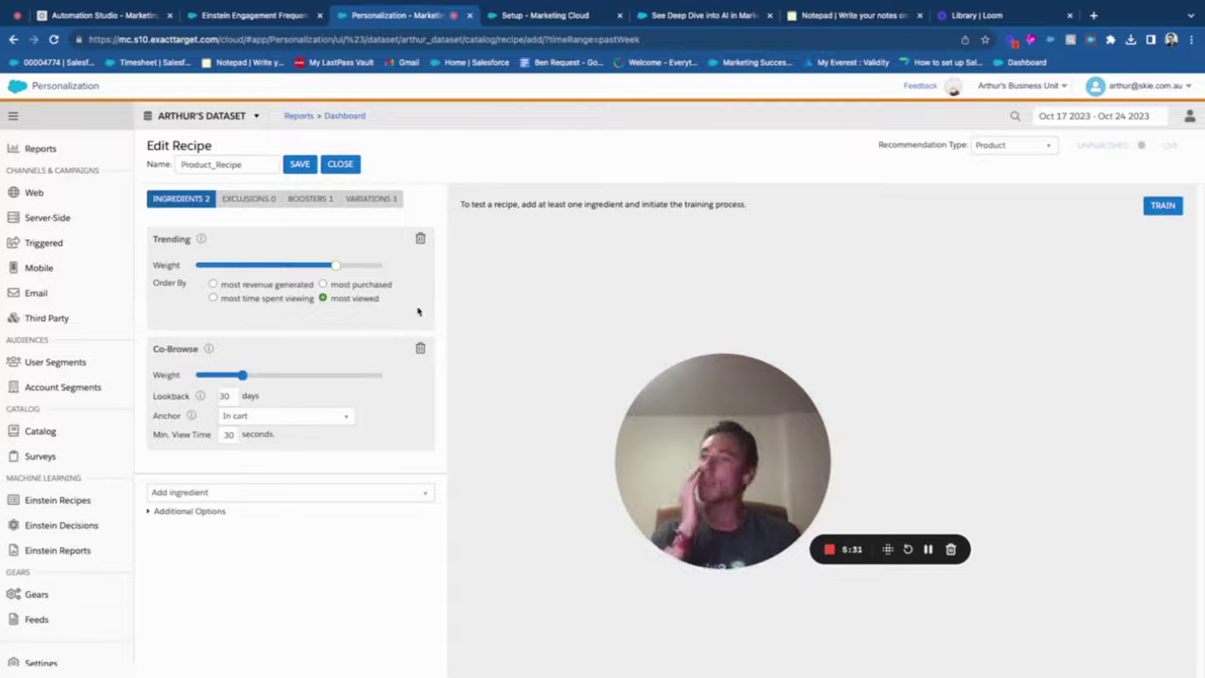
# Start training Product_Recipe
pyautogui.click(1162, 207)
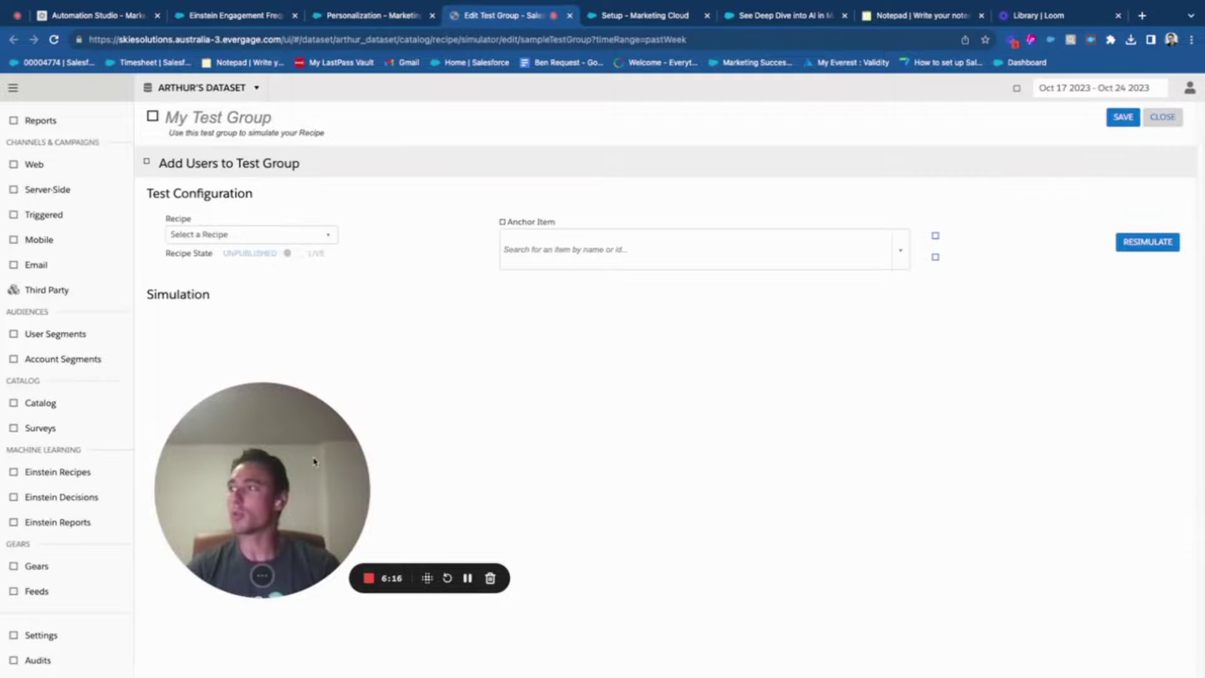
# Simulate the Sample Test Group using Product_Recipe
pyautogui.moveTo(308, 456); pyautogui.dragTo(491, 280)
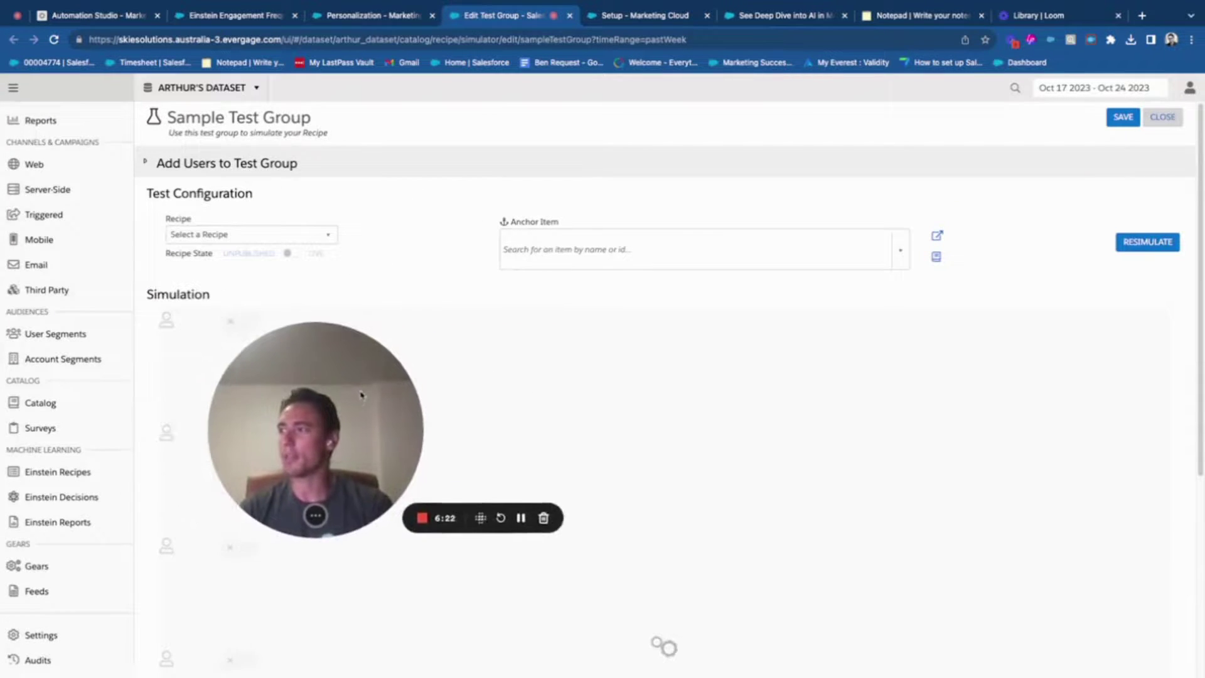
pyautogui.scroll(-1, 488, 308)
pyautogui.scroll(-1, 489, 308)
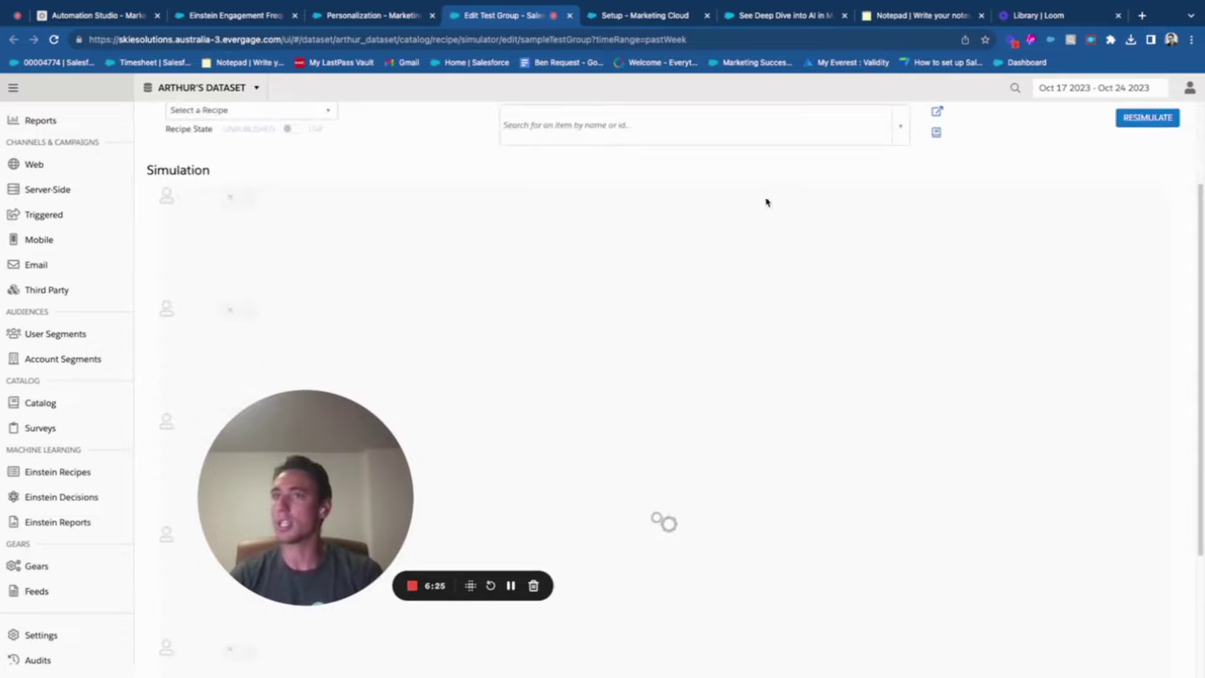
pyautogui.scroll(-3, 805, 581)
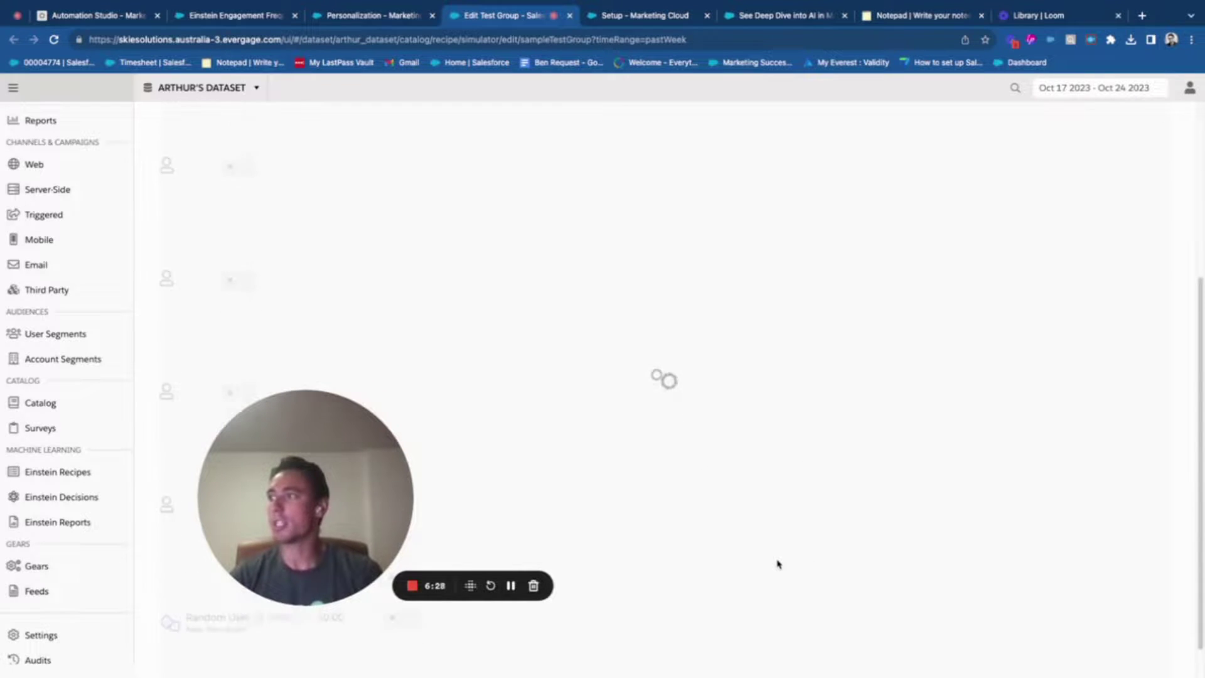
pyautogui.scroll(5, 778, 564)
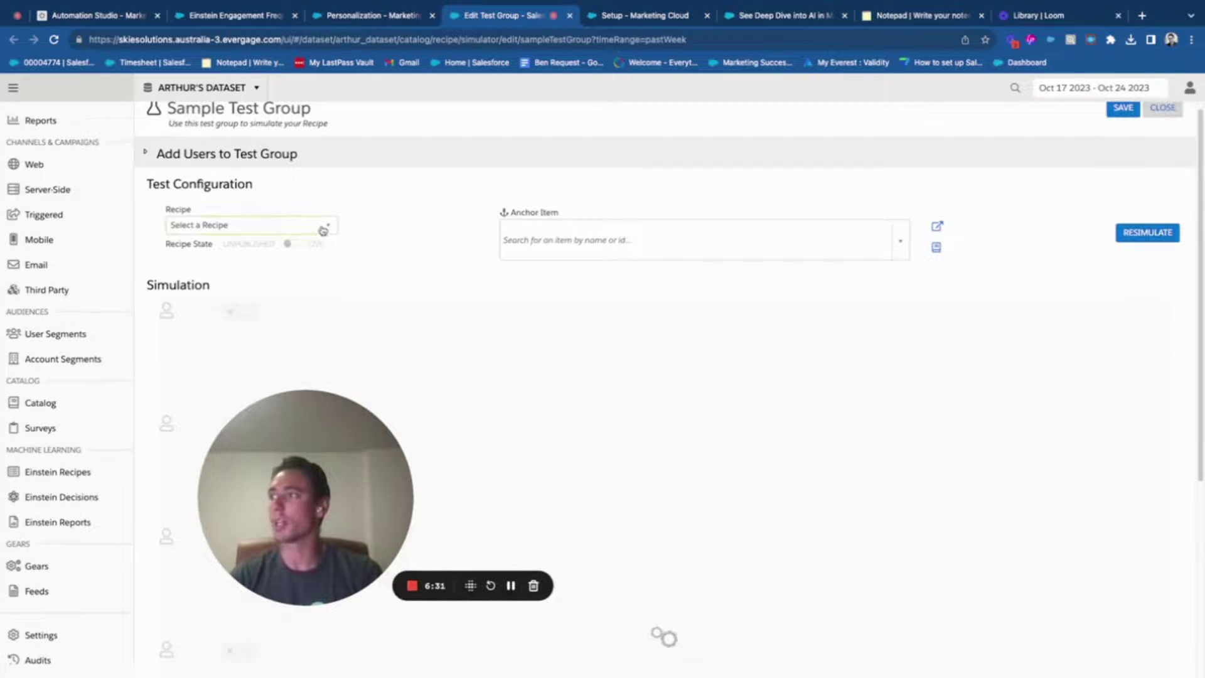
pyautogui.click(322, 227)
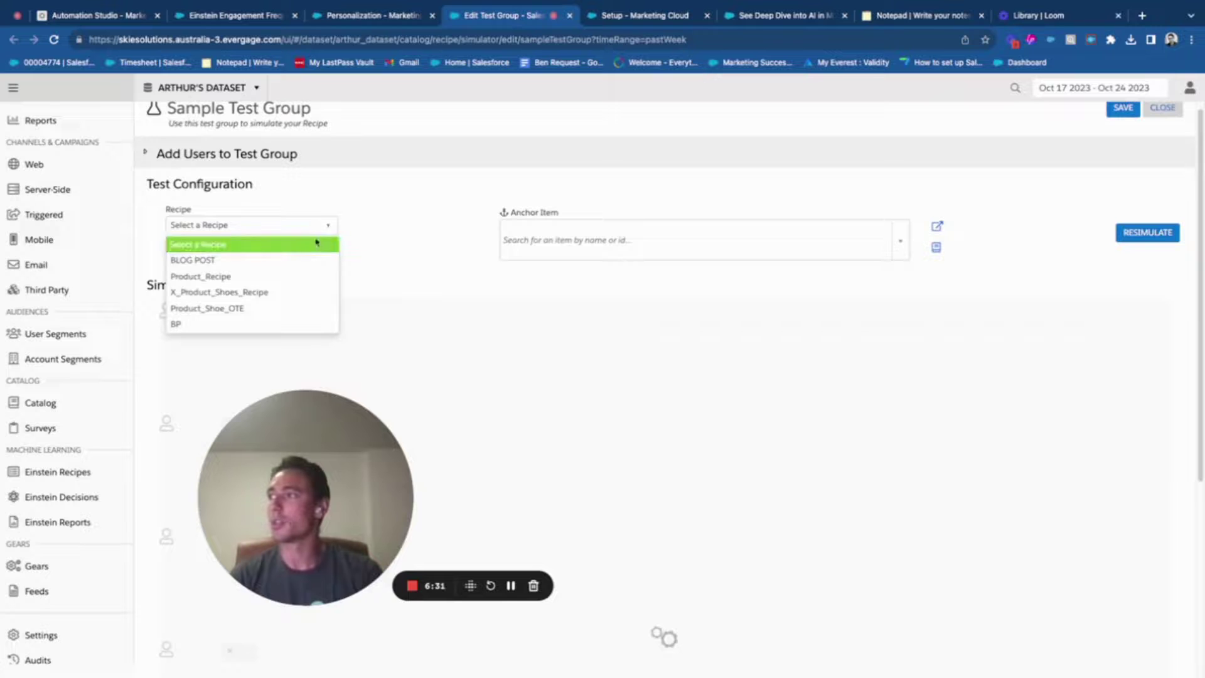
pyautogui.click(303, 275)
# Review the empty simulation results and go back to the Product_Recipe editor
pyautogui.scroll(-5, 571, 345)
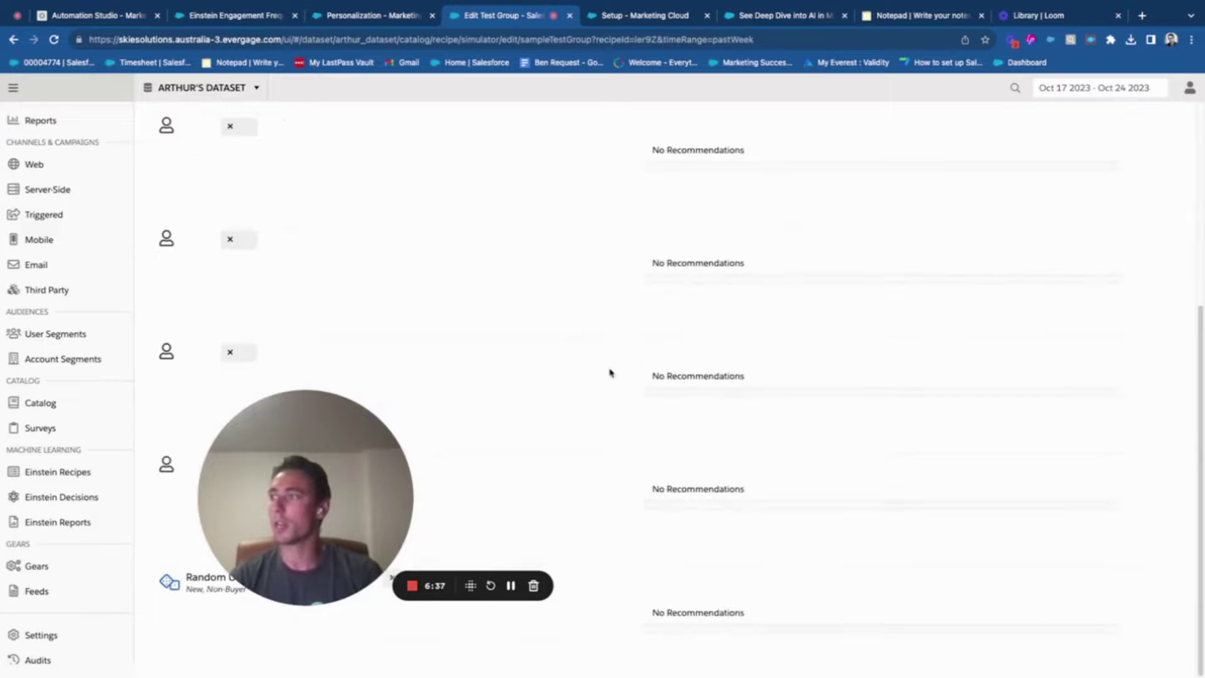
pyautogui.scroll(10, 691, 377)
pyautogui.scroll(-5, 765, 384)
pyautogui.scroll(5, 767, 433)
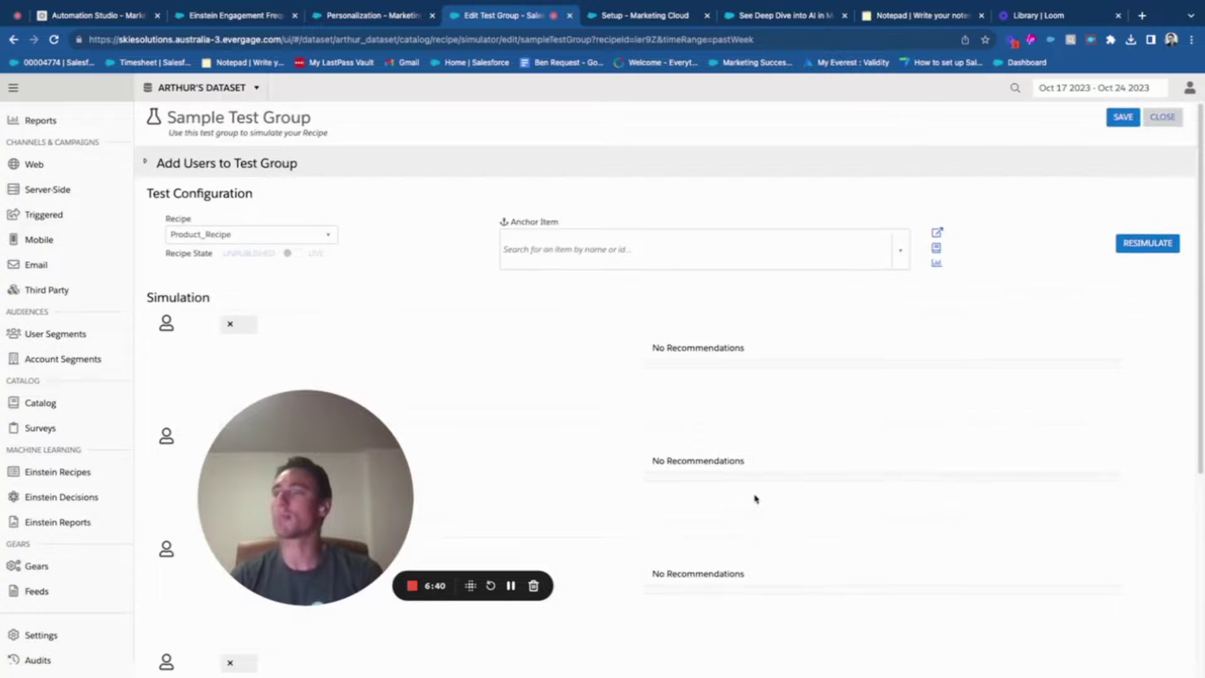
pyautogui.click(376, 15)
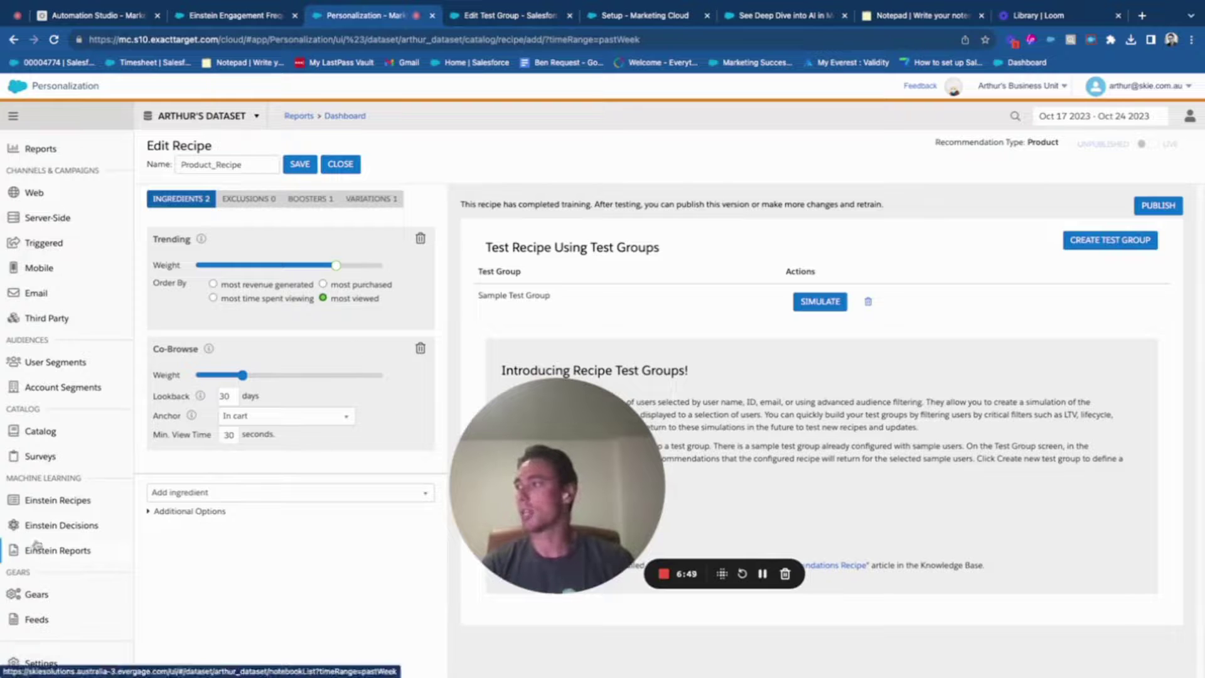
# Save the unpublished Product_Recipe when leaving the recipe editor, then open Web Campaigns
pyautogui.click(63, 499)
pyautogui.moveTo(608, 464); pyautogui.dragTo(454, 492)
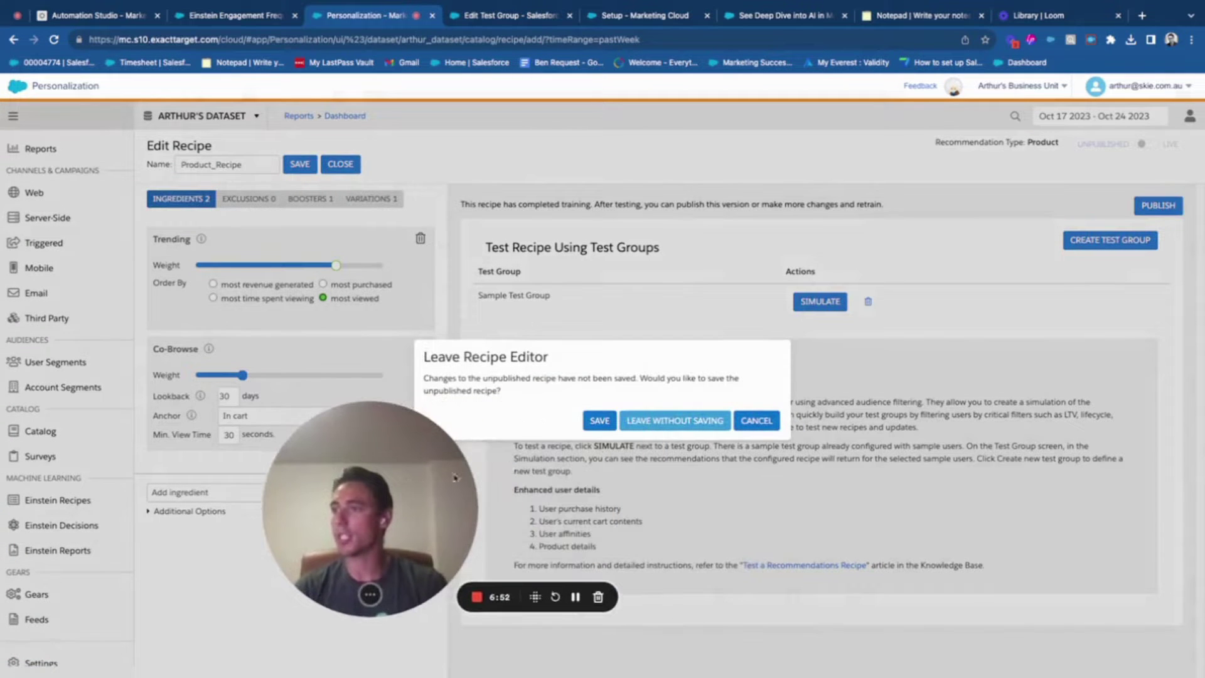
pyautogui.click(599, 420)
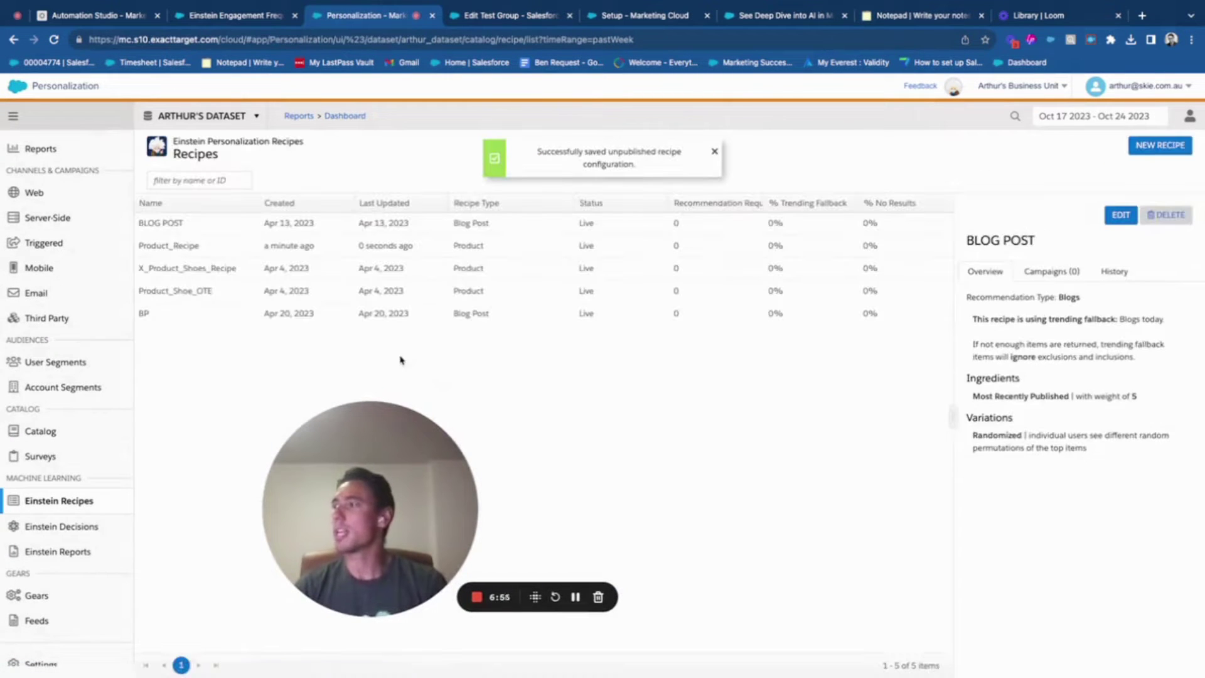
pyautogui.moveTo(37, 192)
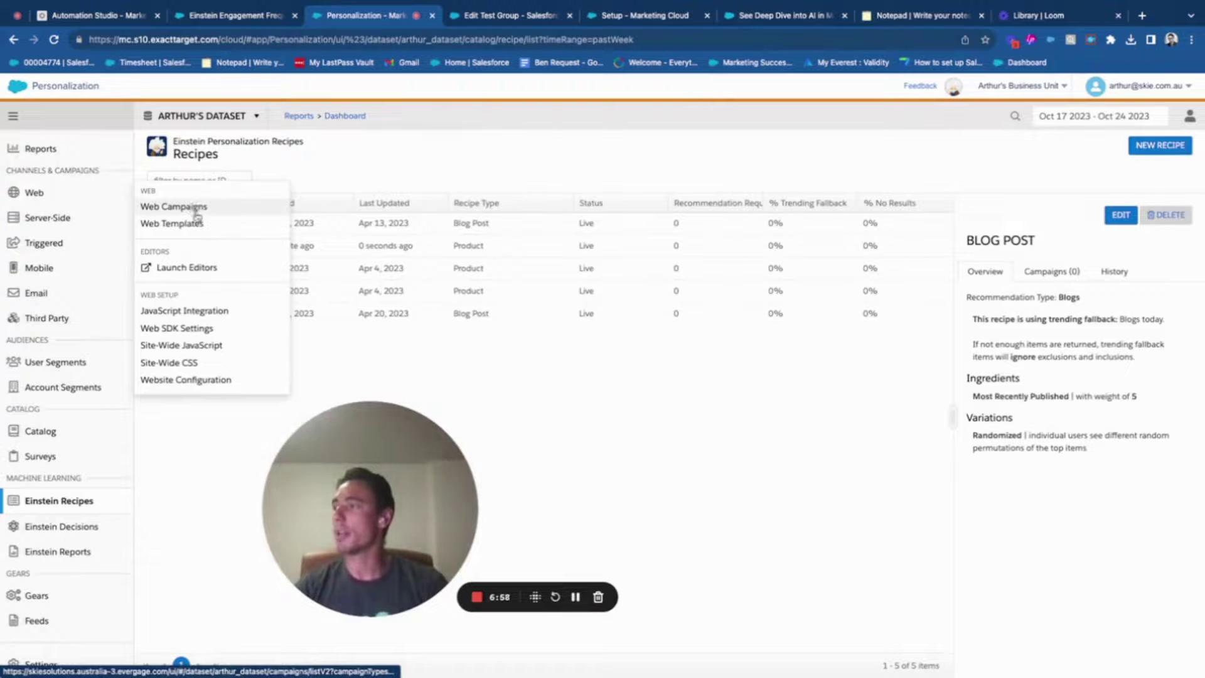
pyautogui.click(199, 211)
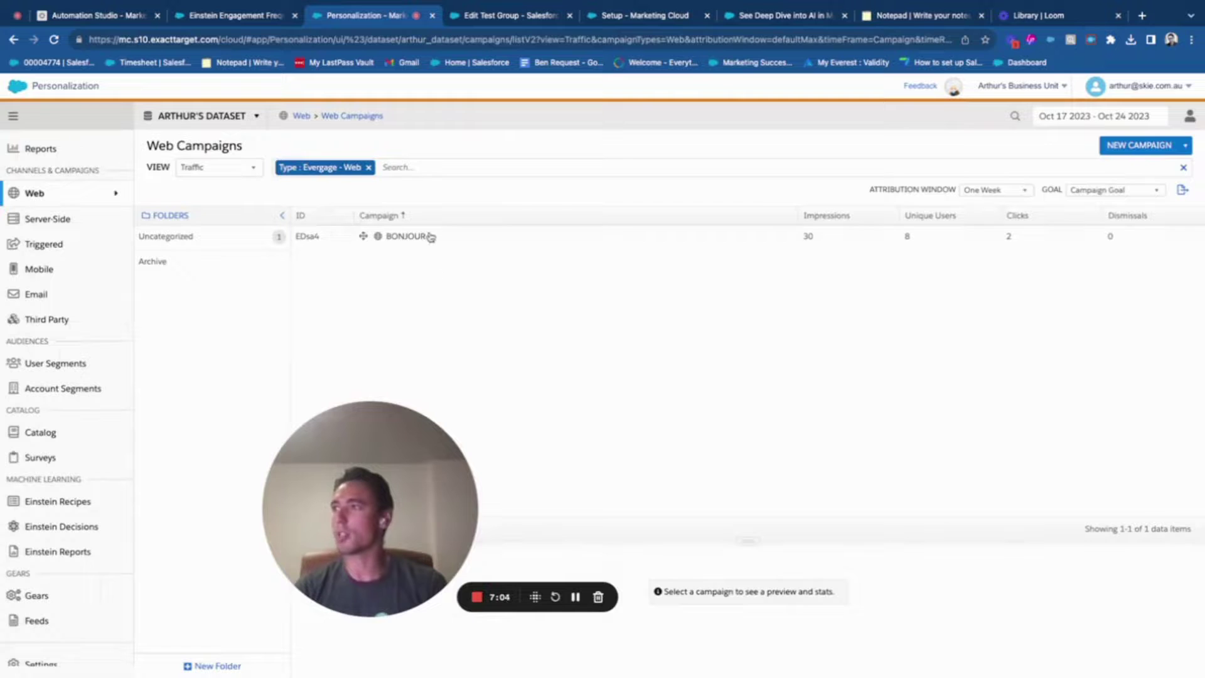
# Open the BONJOUR campaign for editing and inspect Experience 1's recommendation settings
pyautogui.click(431, 237)
pyautogui.doubleClick(455, 242)
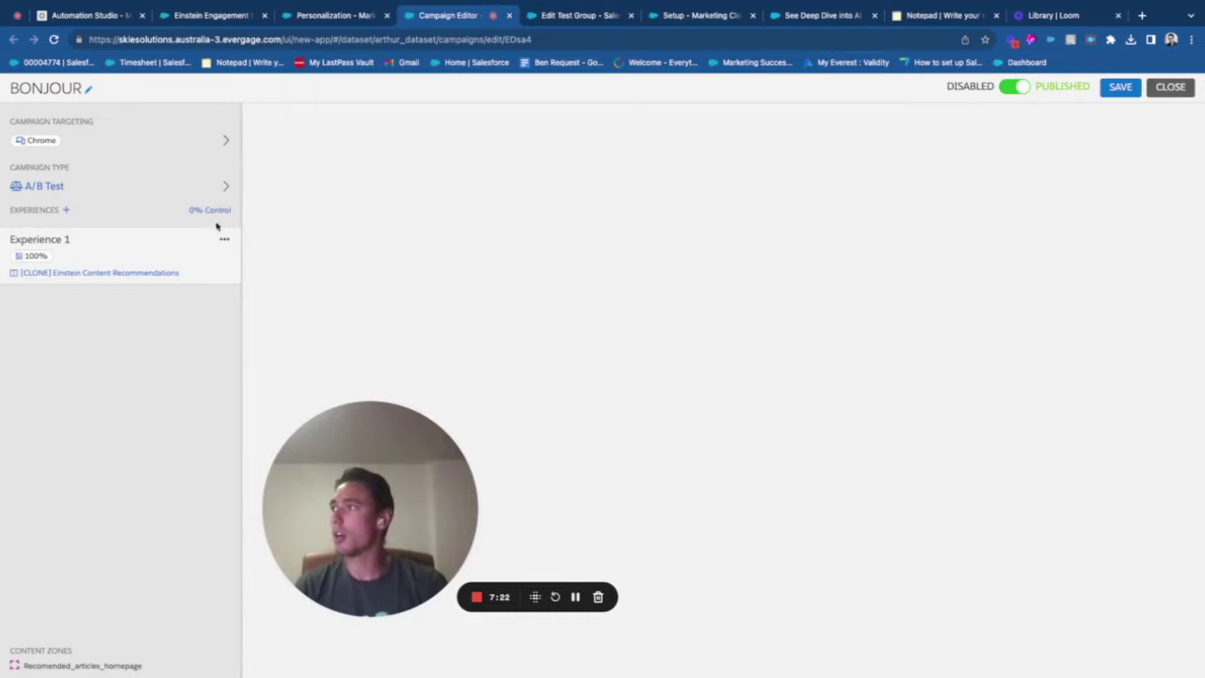
pyautogui.click(153, 273)
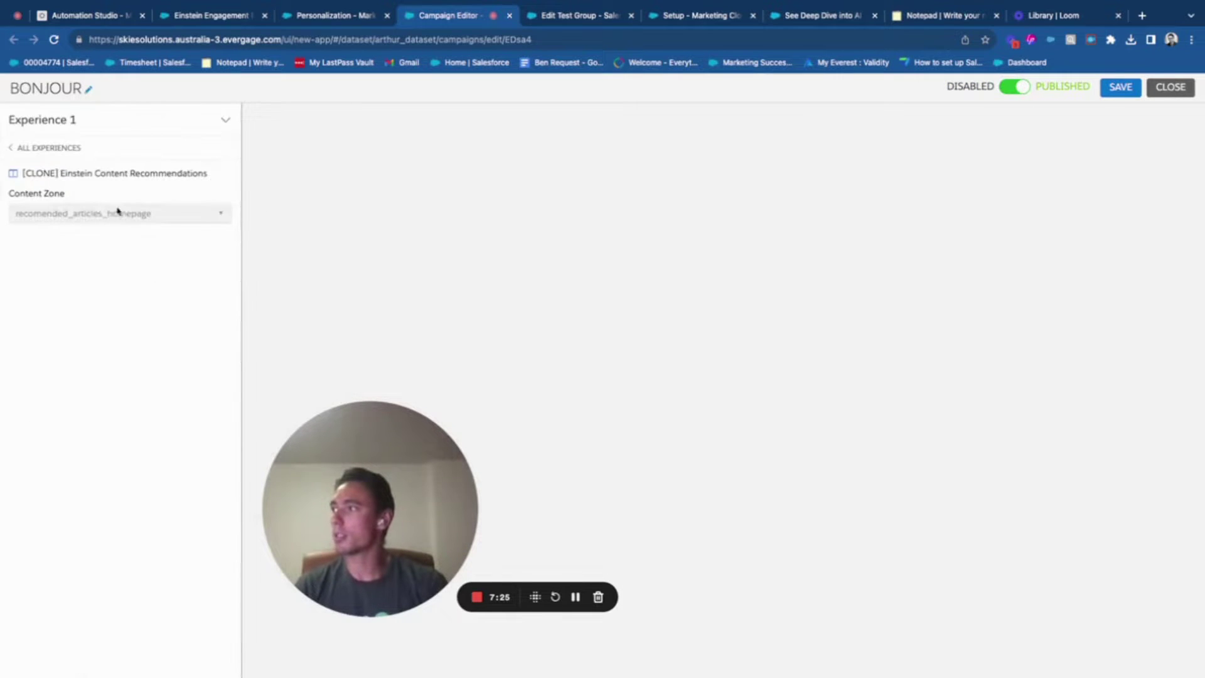
pyautogui.click(17, 148)
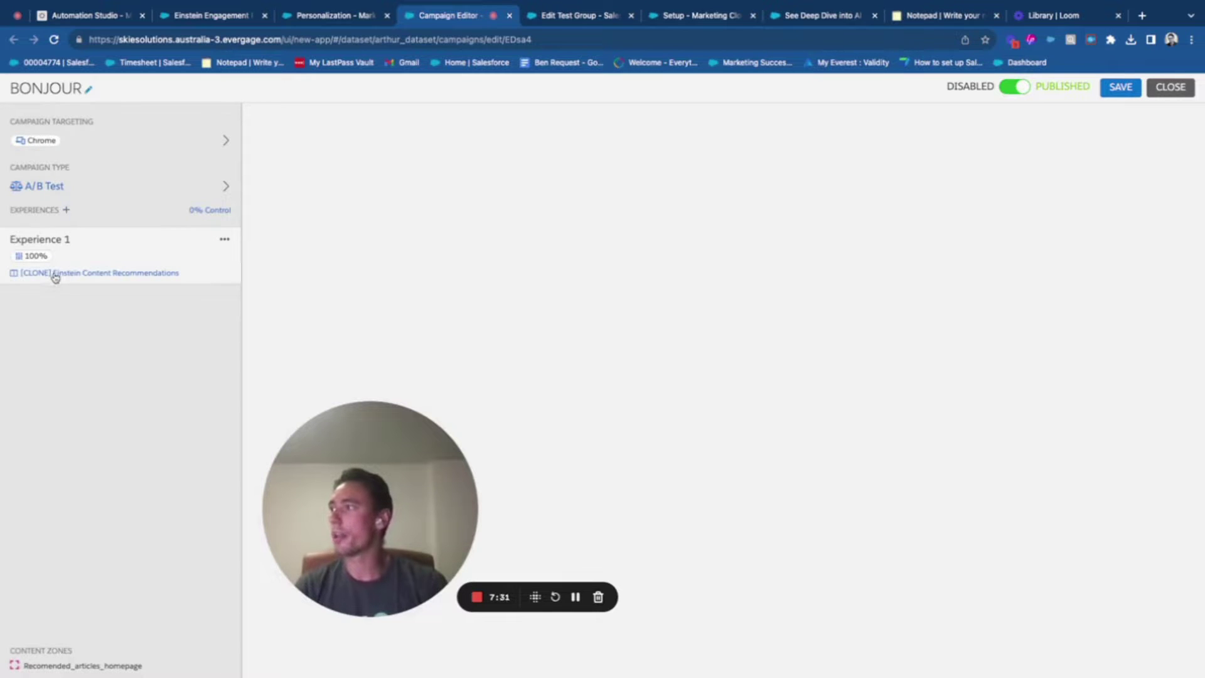
pyautogui.click(54, 274)
pyautogui.click(47, 148)
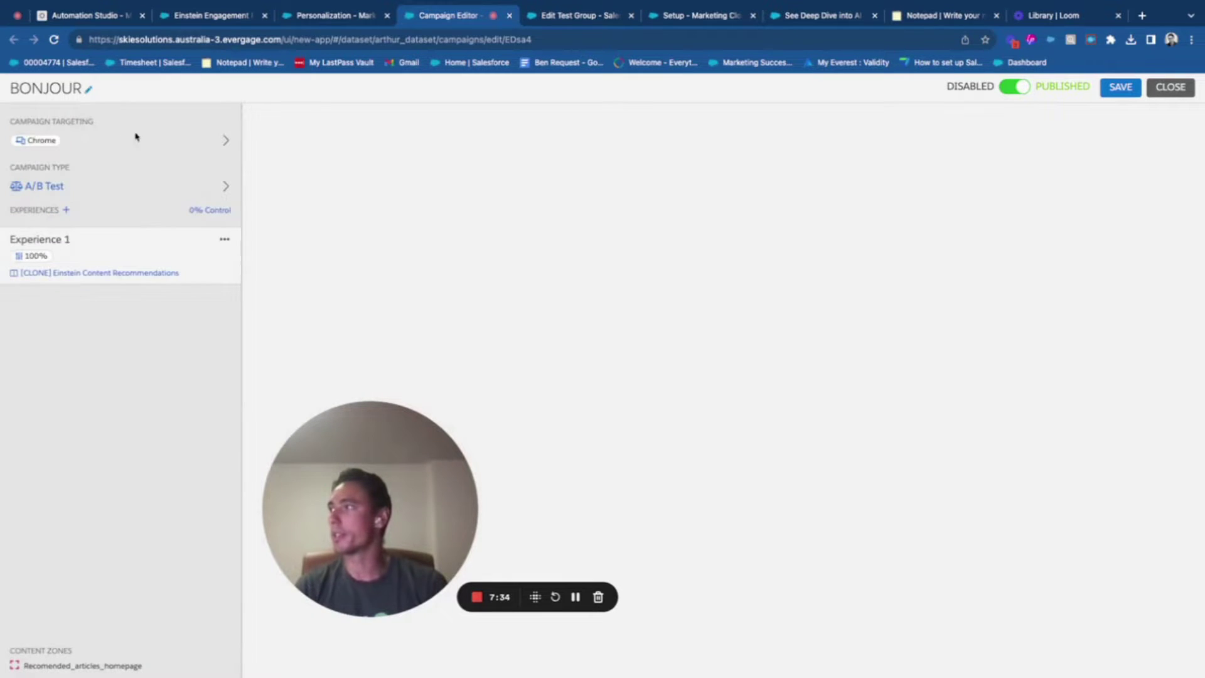
# Remove Chrome from the campaign's 'Browser is one of' targeting rule
pyautogui.click(227, 140)
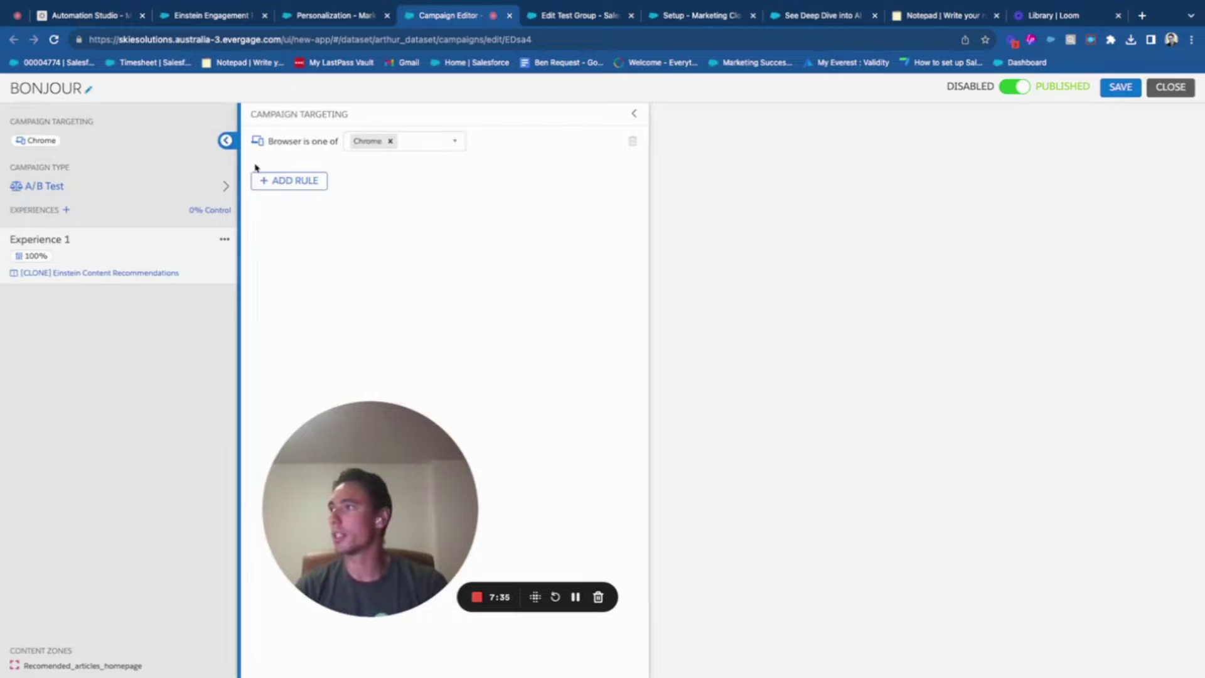
pyautogui.click(391, 142)
pyautogui.click(68, 251)
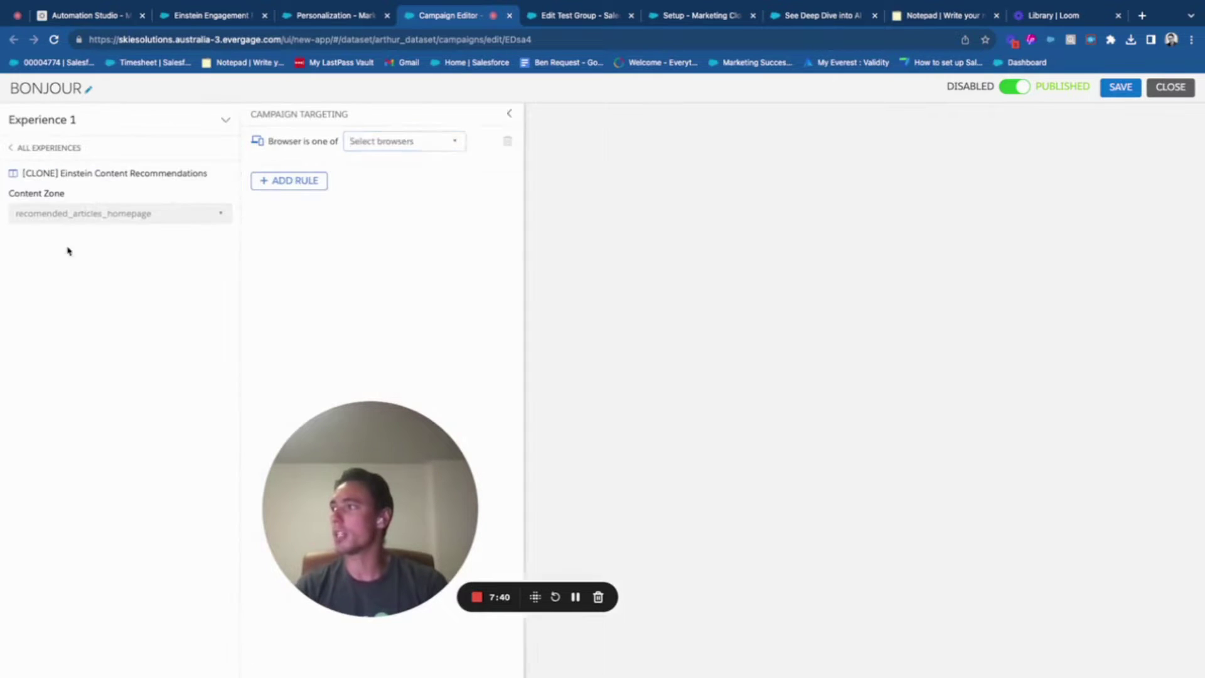
# Open the [CLONE] Einstein Content Recommendations template from Web Templates, then close it
pyautogui.click(352, 16)
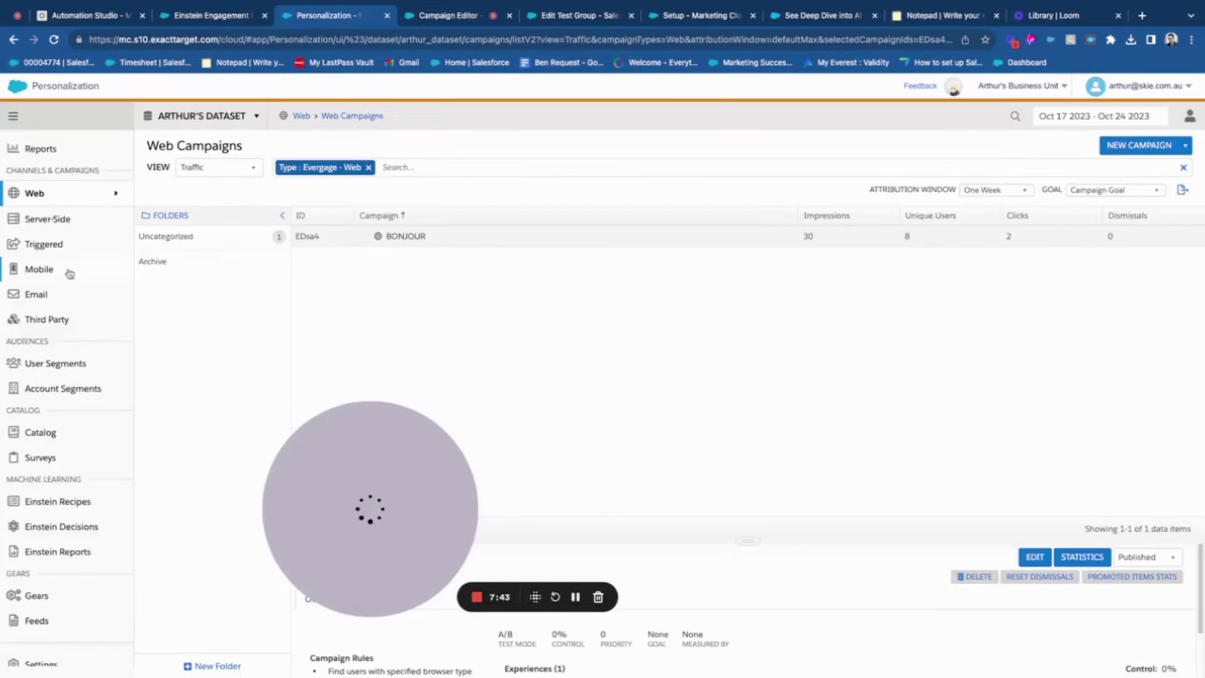
pyautogui.moveTo(94, 193)
pyautogui.click(171, 221)
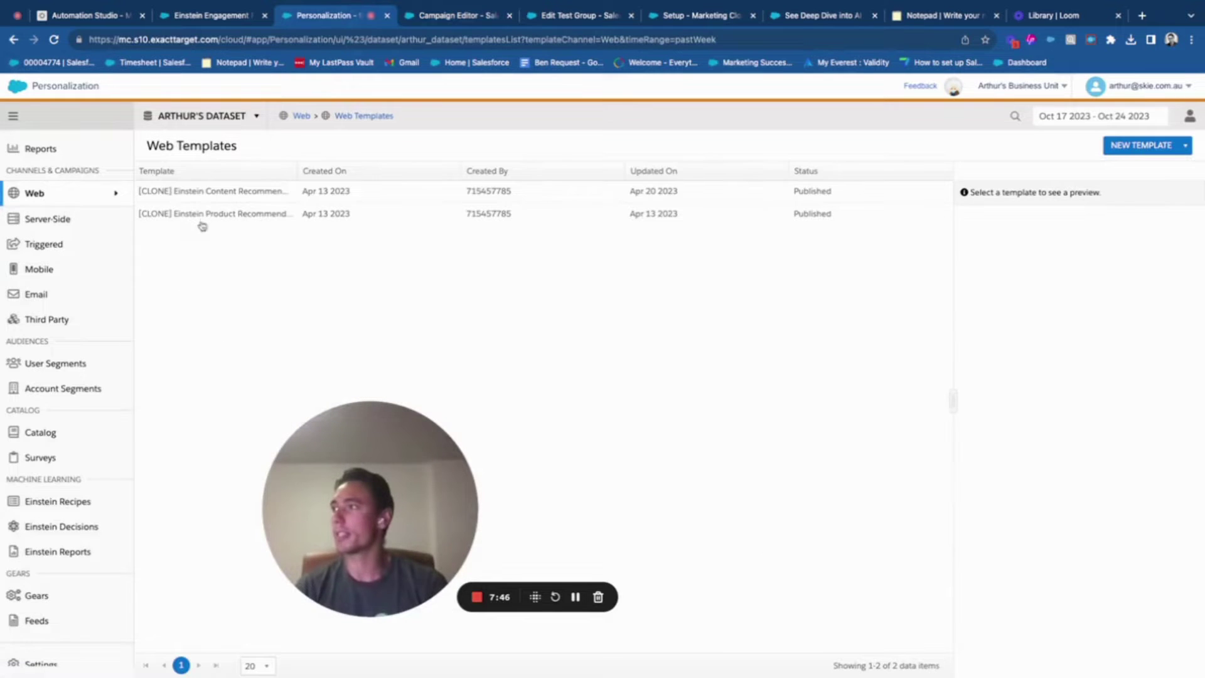
pyautogui.doubleClick(213, 194)
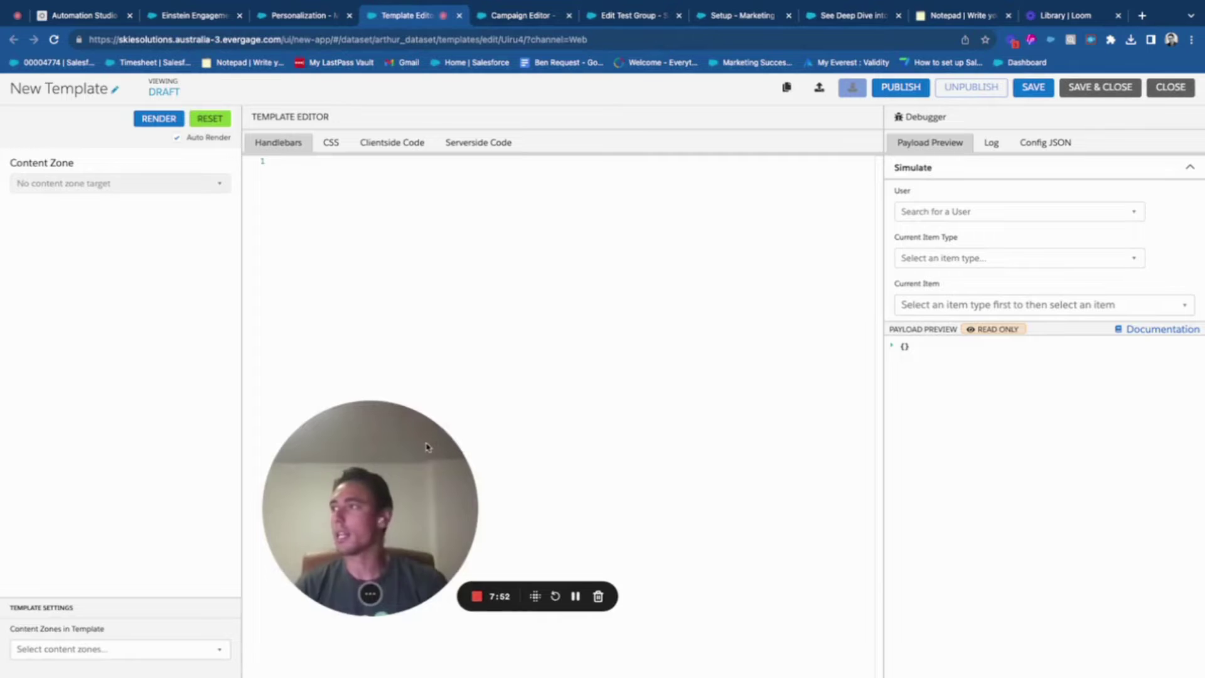
pyautogui.moveTo(425, 444); pyautogui.dragTo(561, 325)
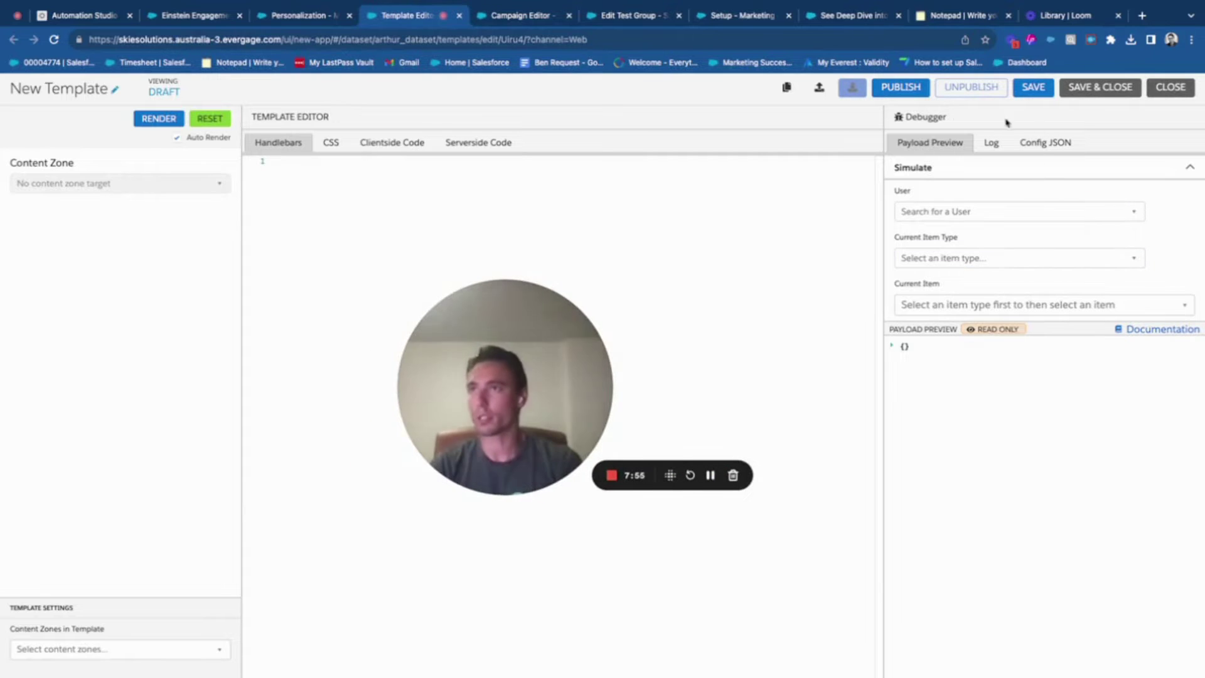
pyautogui.click(1172, 87)
# Reopen BONJOUR and check Experience 1's recipe options, keeping BLOG POST (other choice: BP)
pyautogui.moveTo(94, 194)
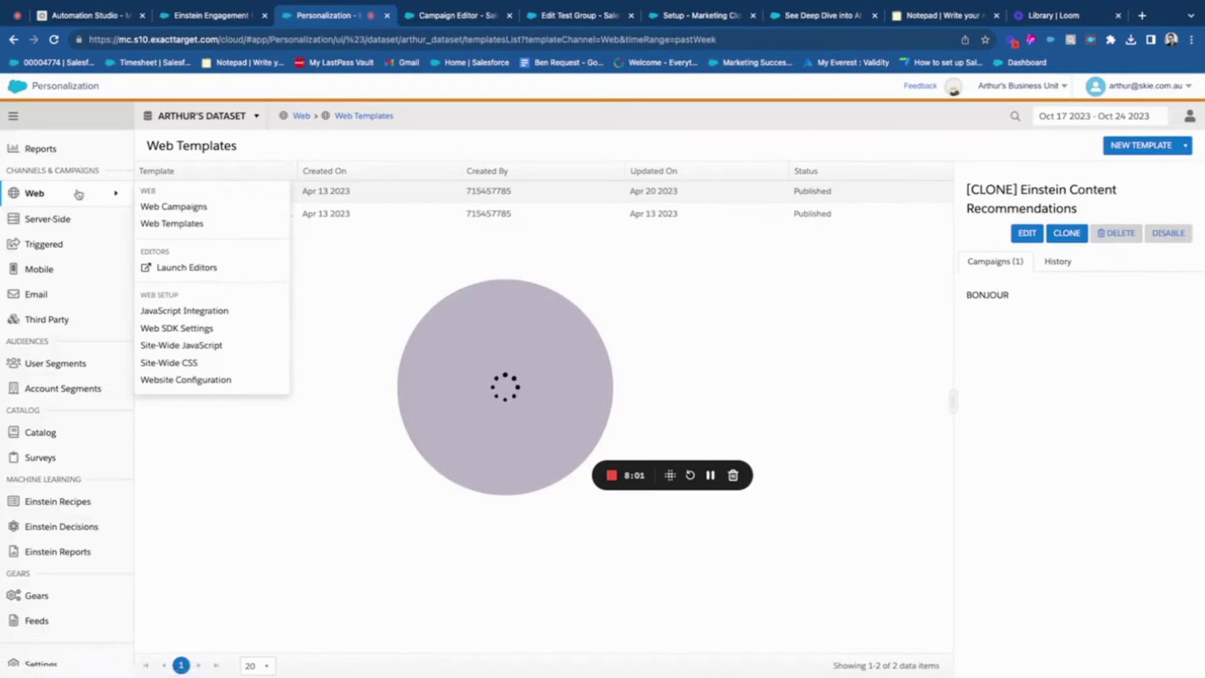
pyautogui.click(182, 207)
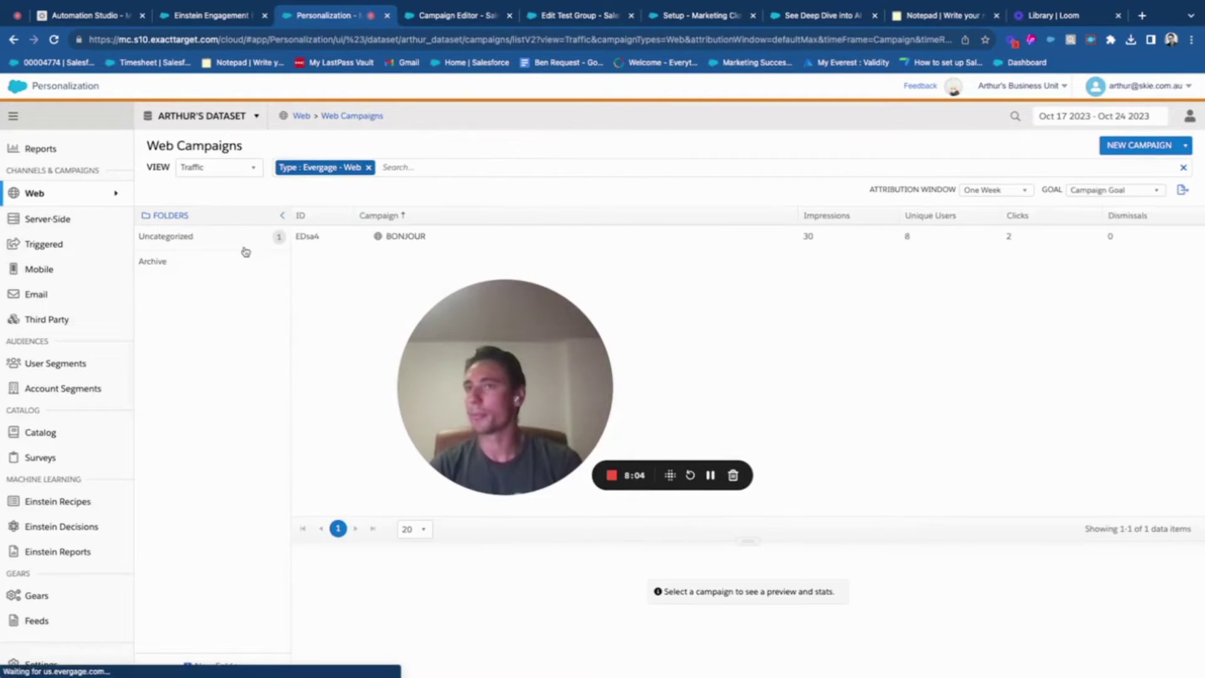
pyautogui.click(309, 236)
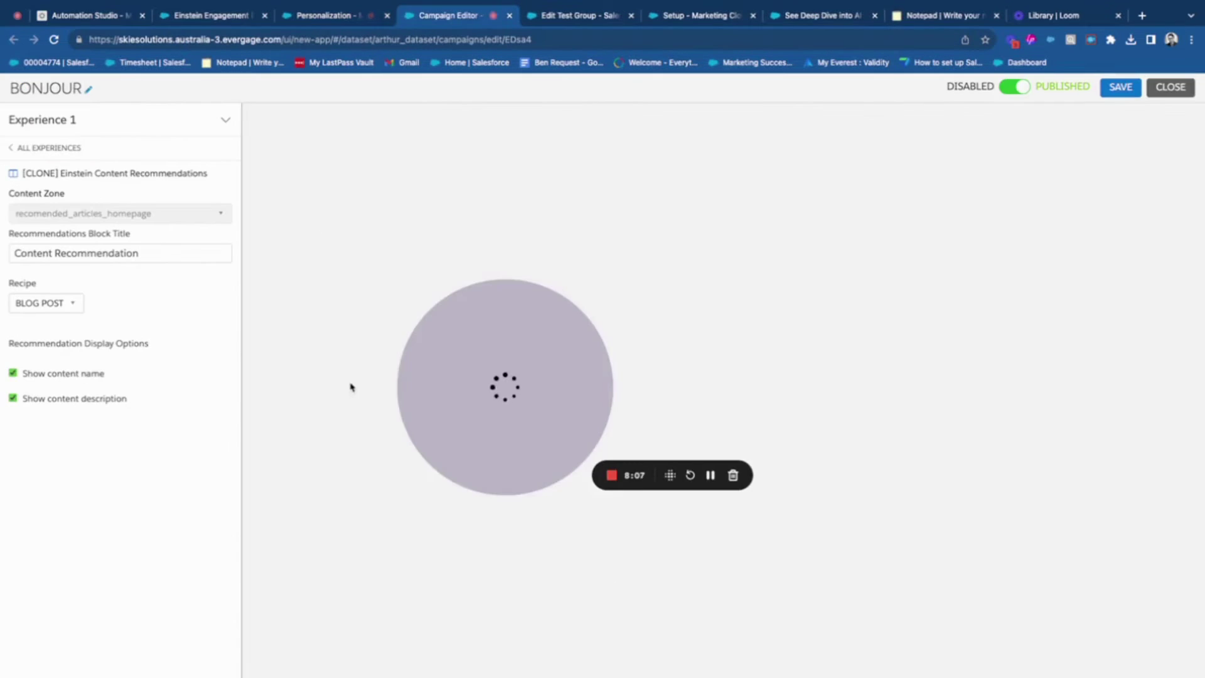
pyautogui.click(72, 305)
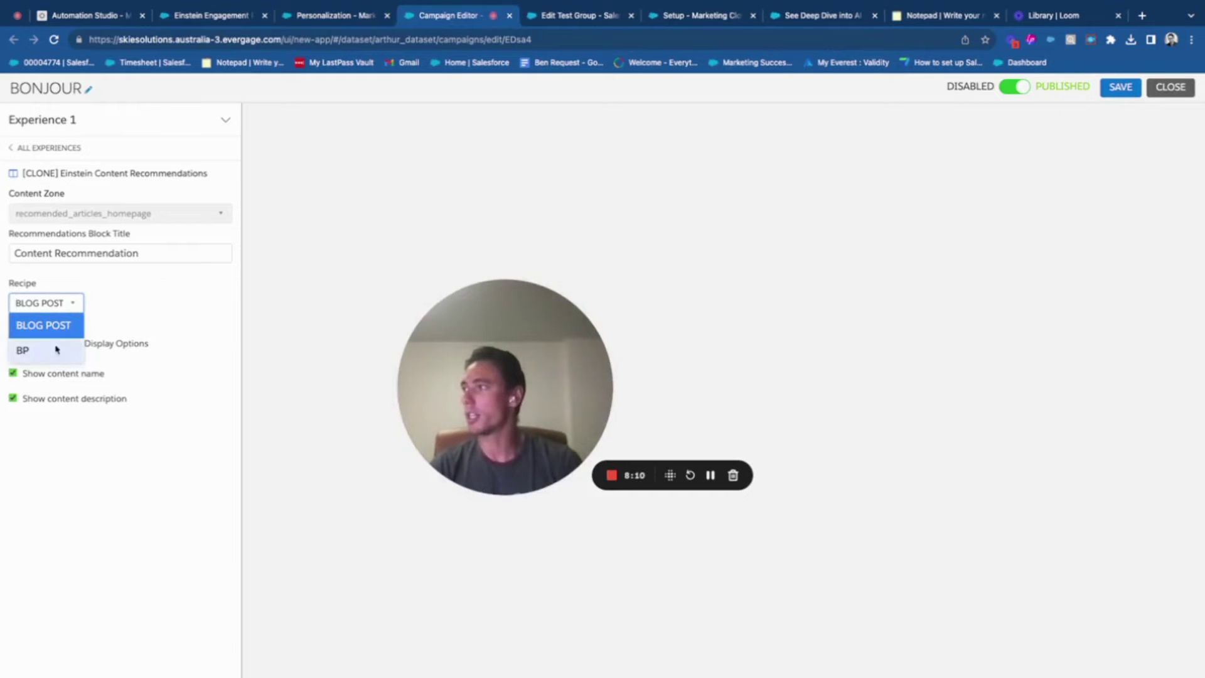
pyautogui.click(150, 330)
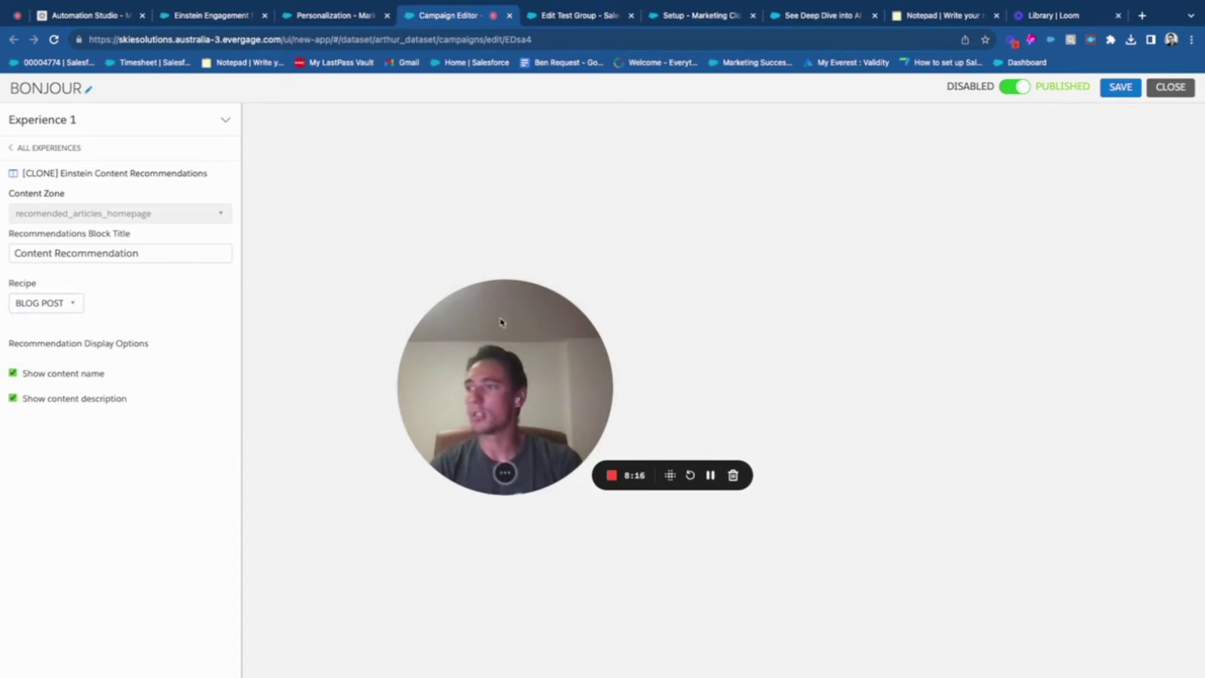
# Begin closing the campaign editor, then choose to continue editing instead
pyautogui.moveTo(501, 320); pyautogui.dragTo(438, 315)
pyautogui.click(1153, 89)
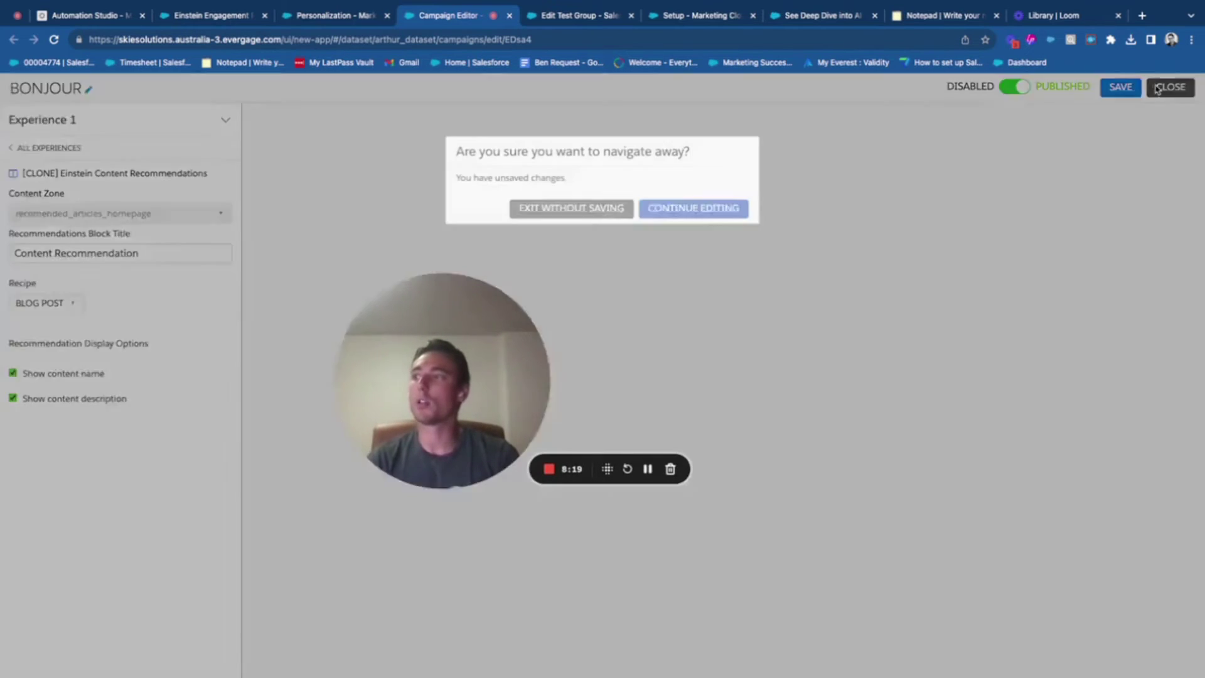
pyautogui.click(722, 211)
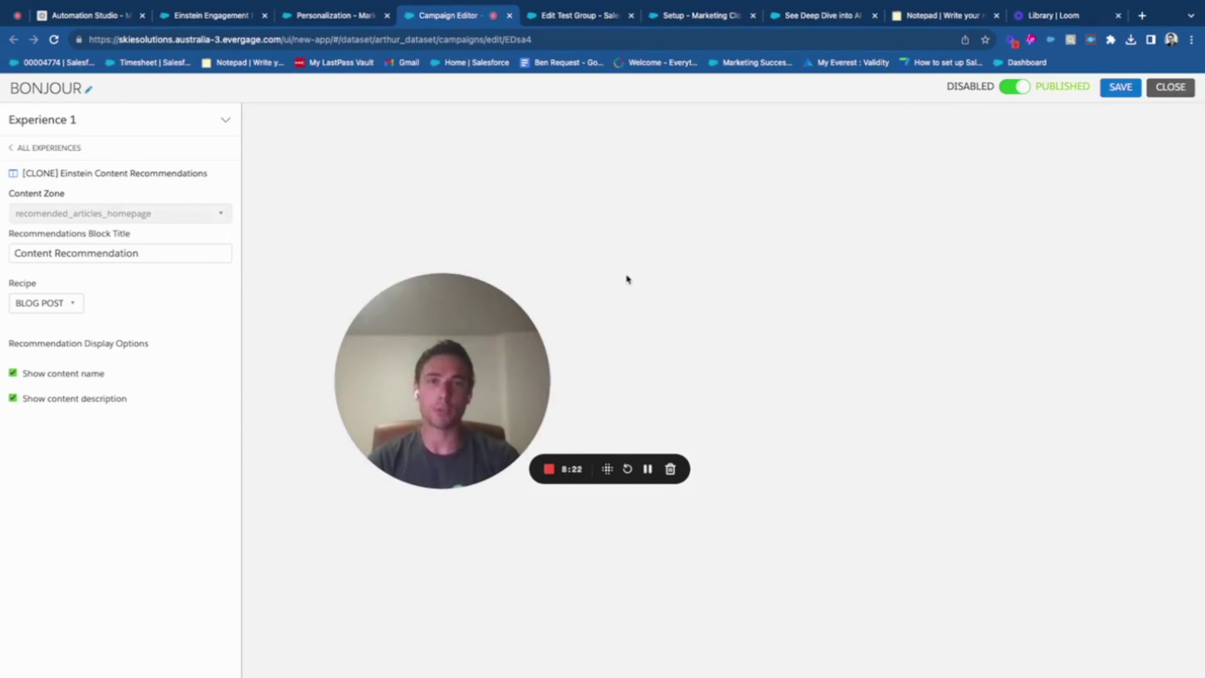